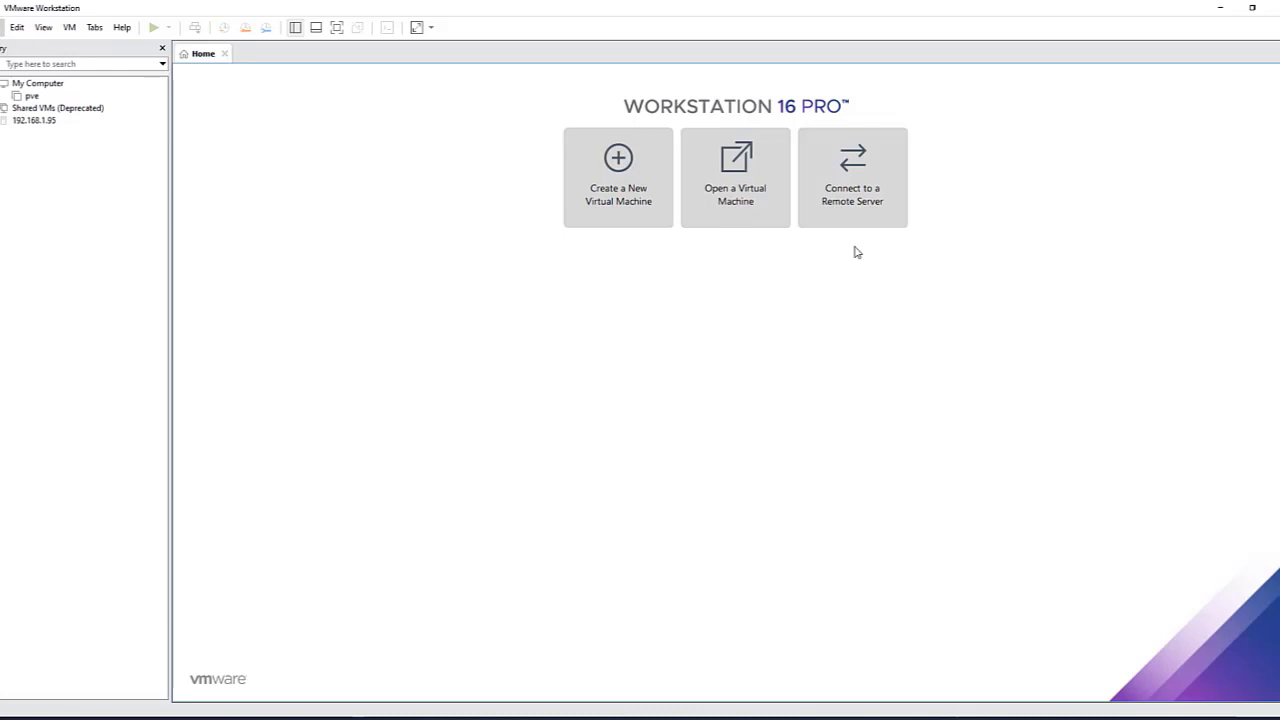
Step: Import chr-6.48.4.ova from Téléchargements as a new virtual machine named RtrMikrotic
click(1, 27)
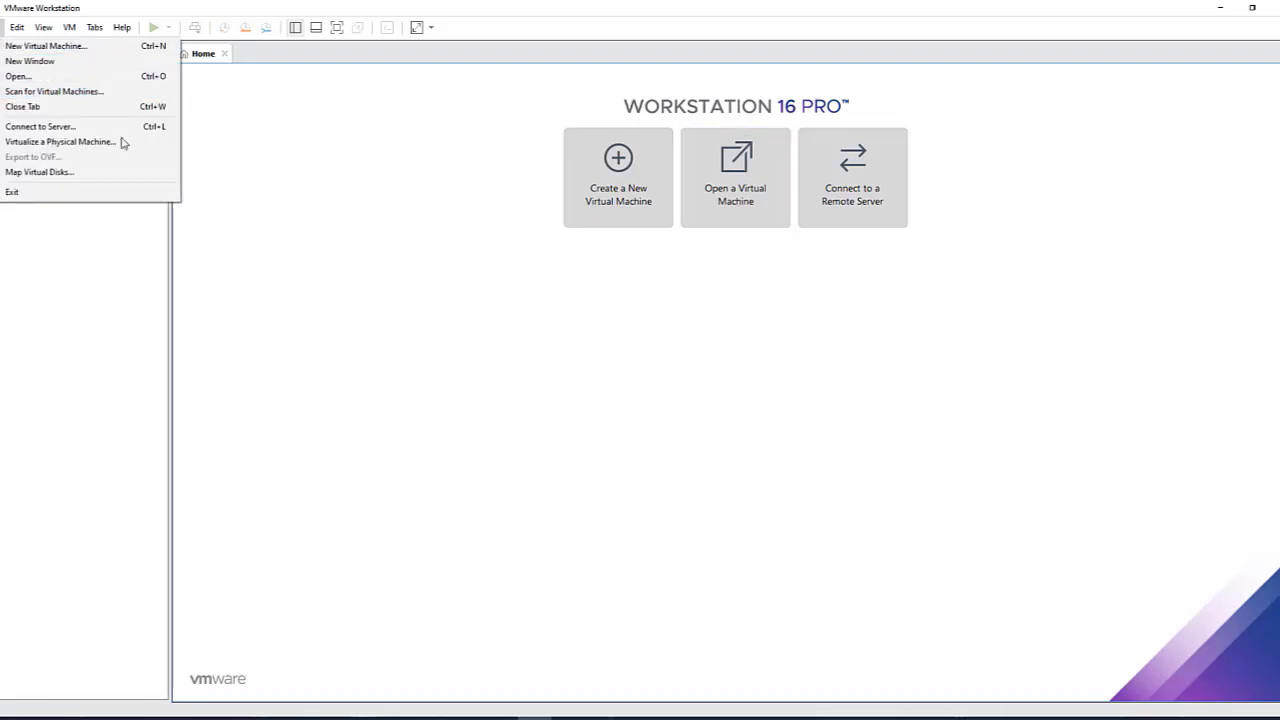
click(86, 82)
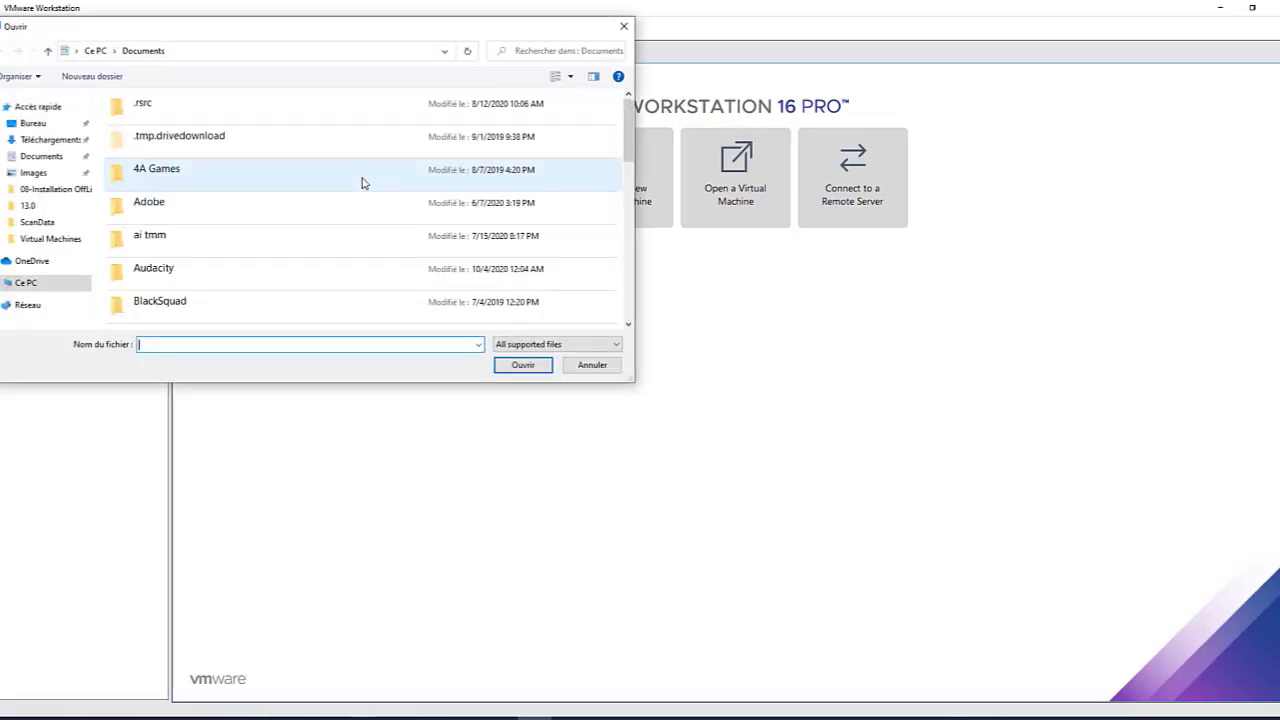
click(52, 140)
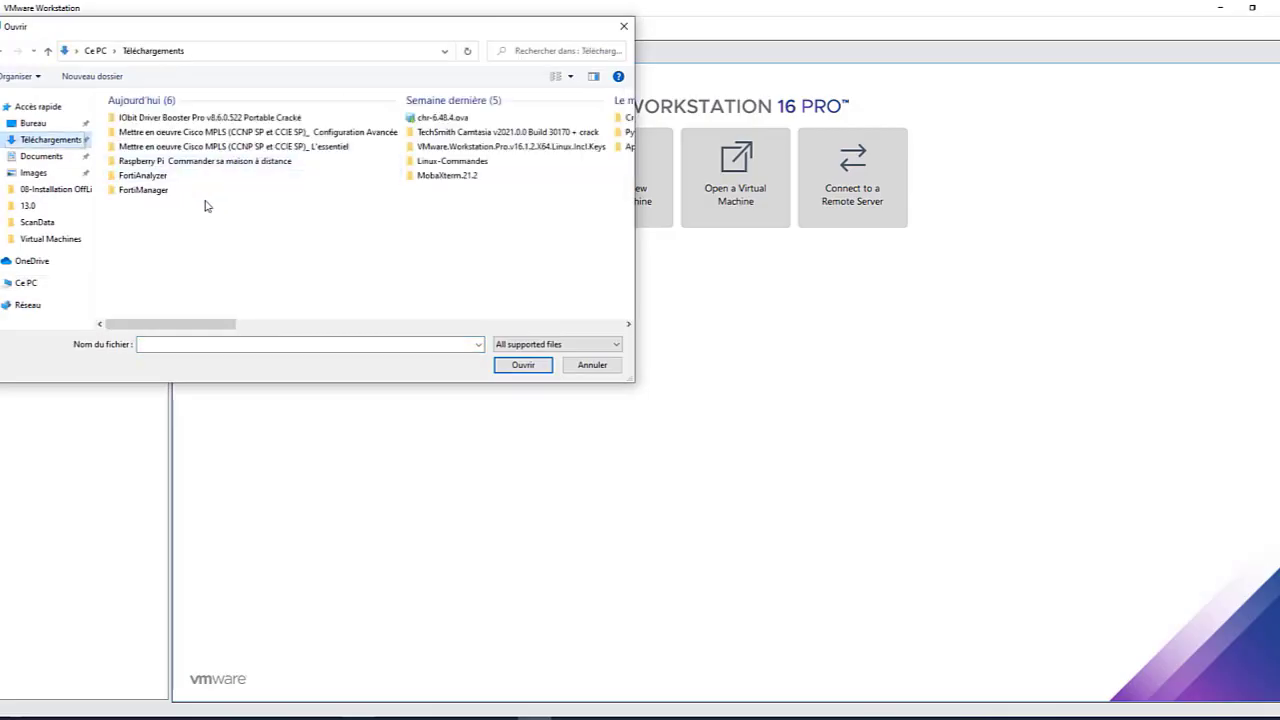
click(440, 118)
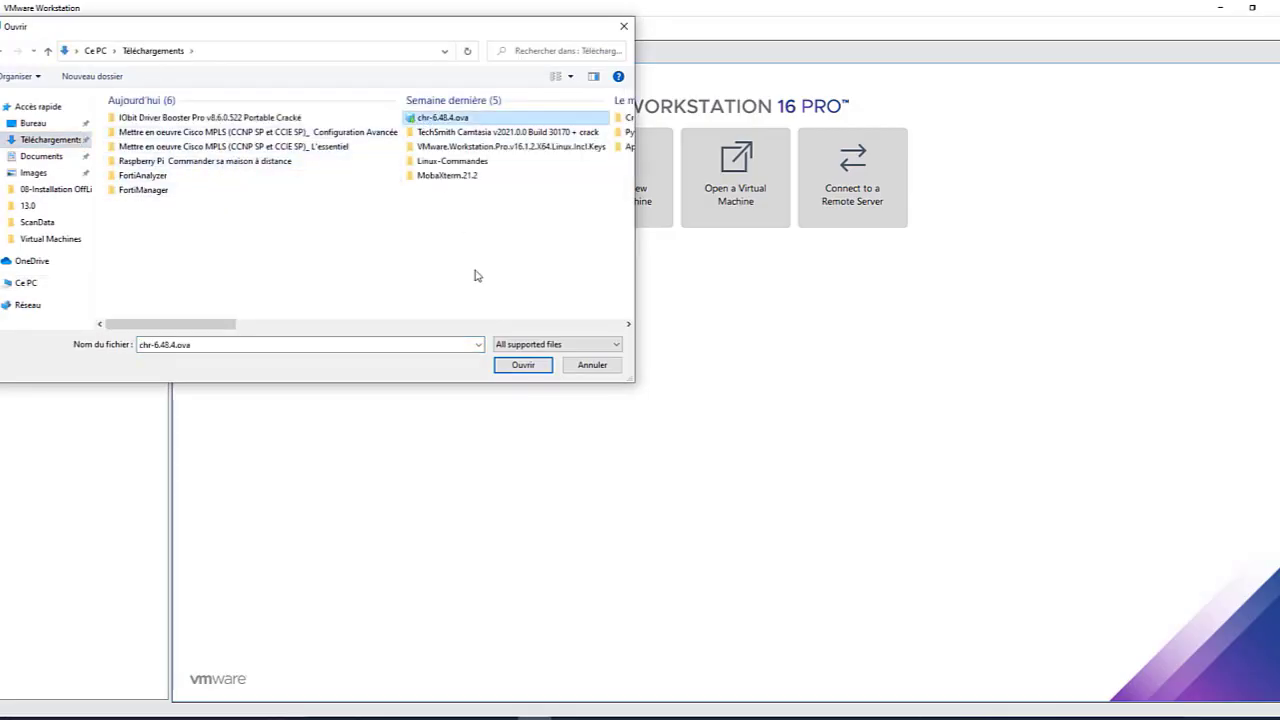
click(510, 366)
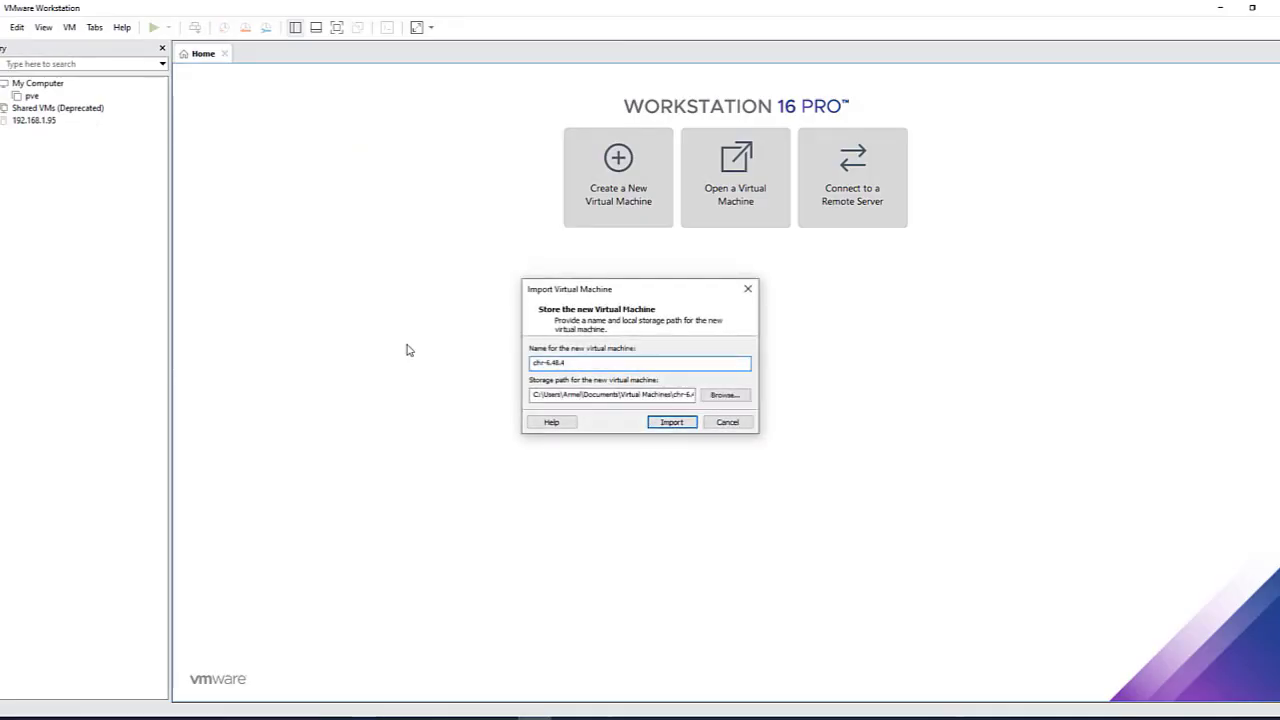
drag(584, 362, 492, 360)
text(Rr)
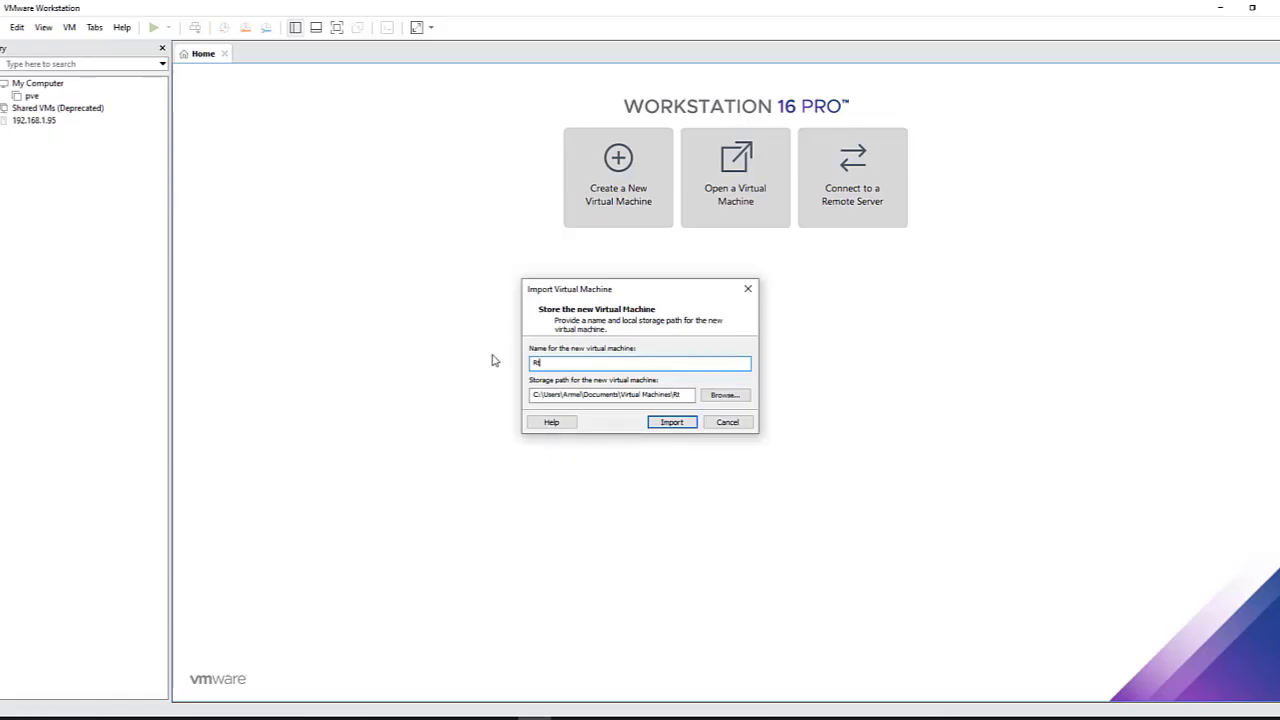
text(rMikrotik)
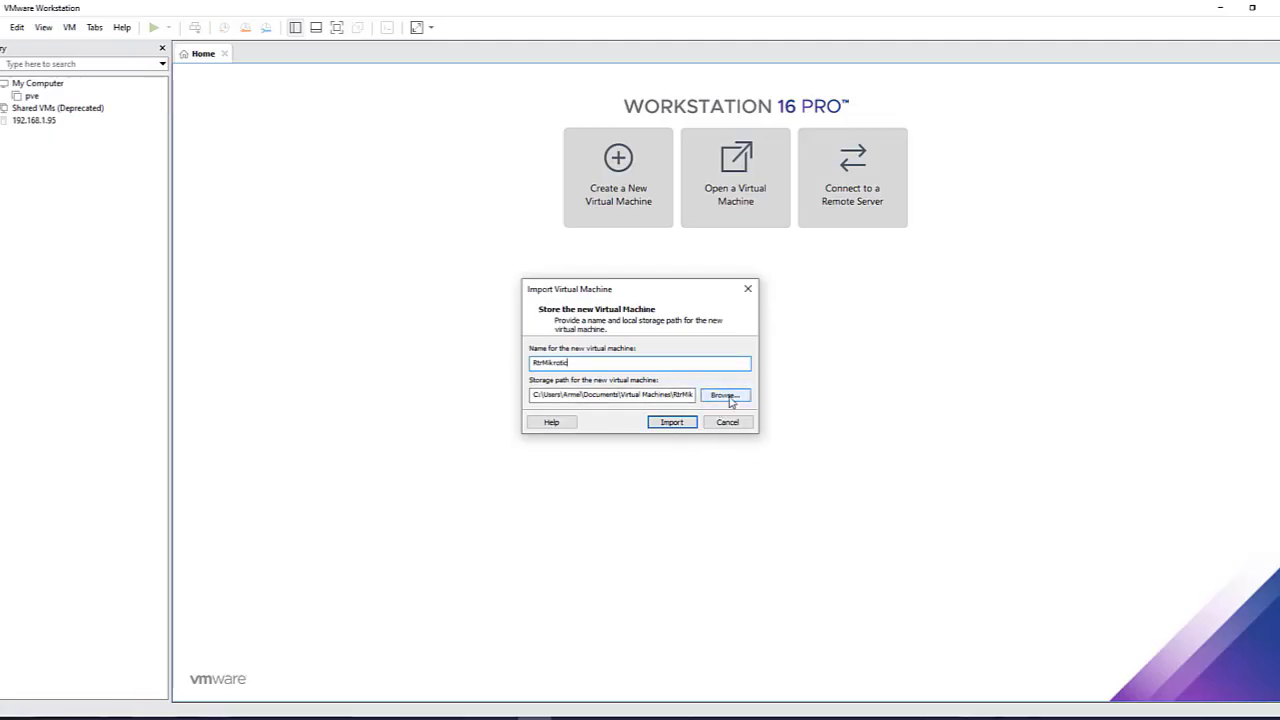
click(676, 422)
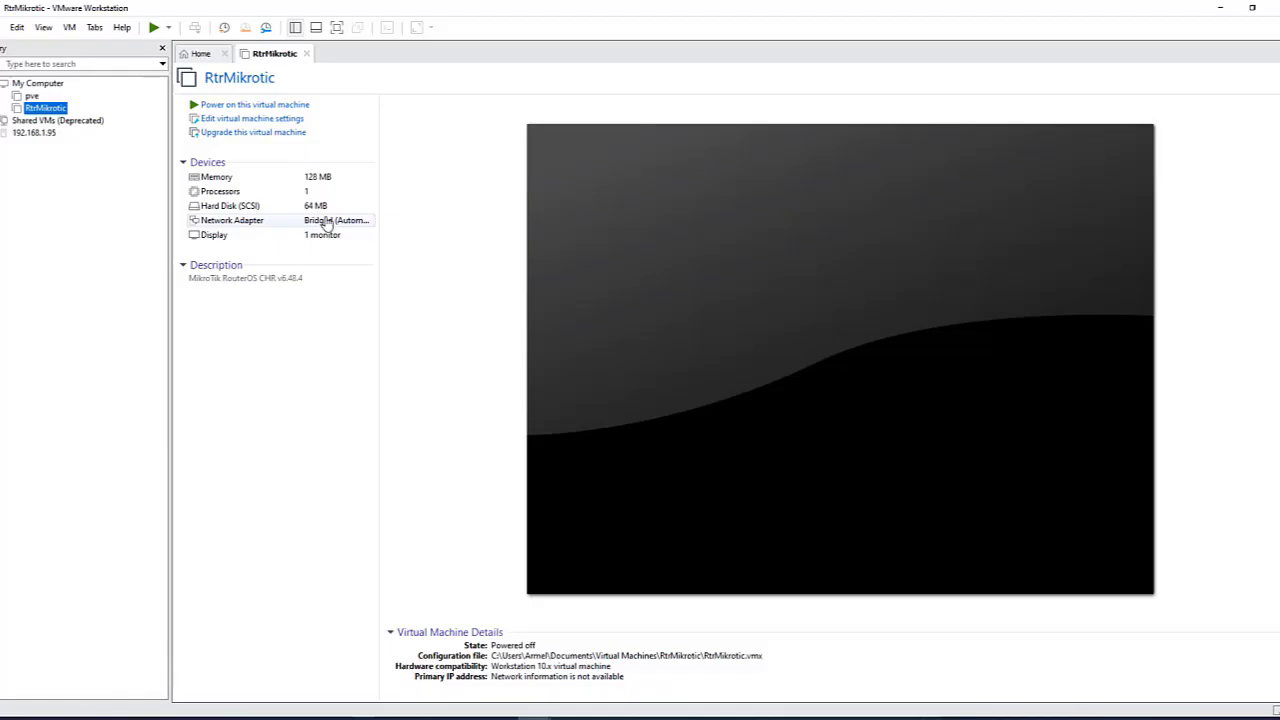
Step: Power on RtrMikrotic until the MikroTik 6.48.4 login prompt appears, then switch to the browser
click(154, 27)
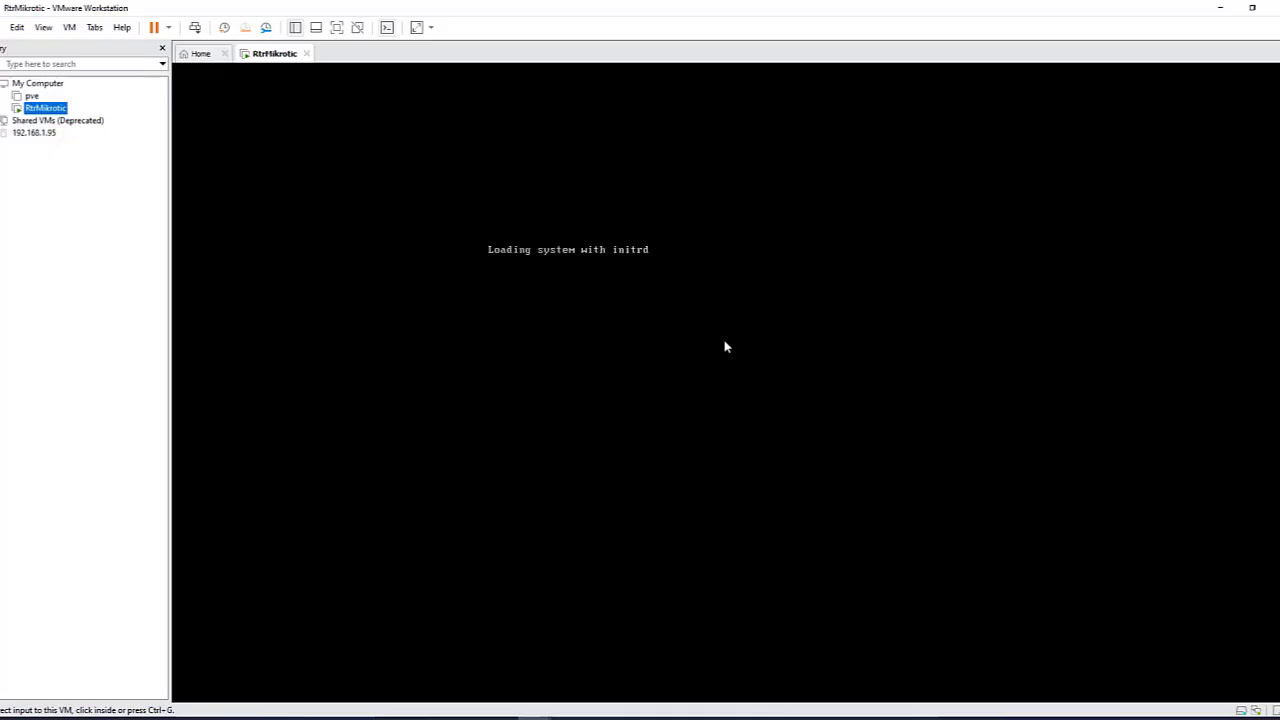
click(501, 718)
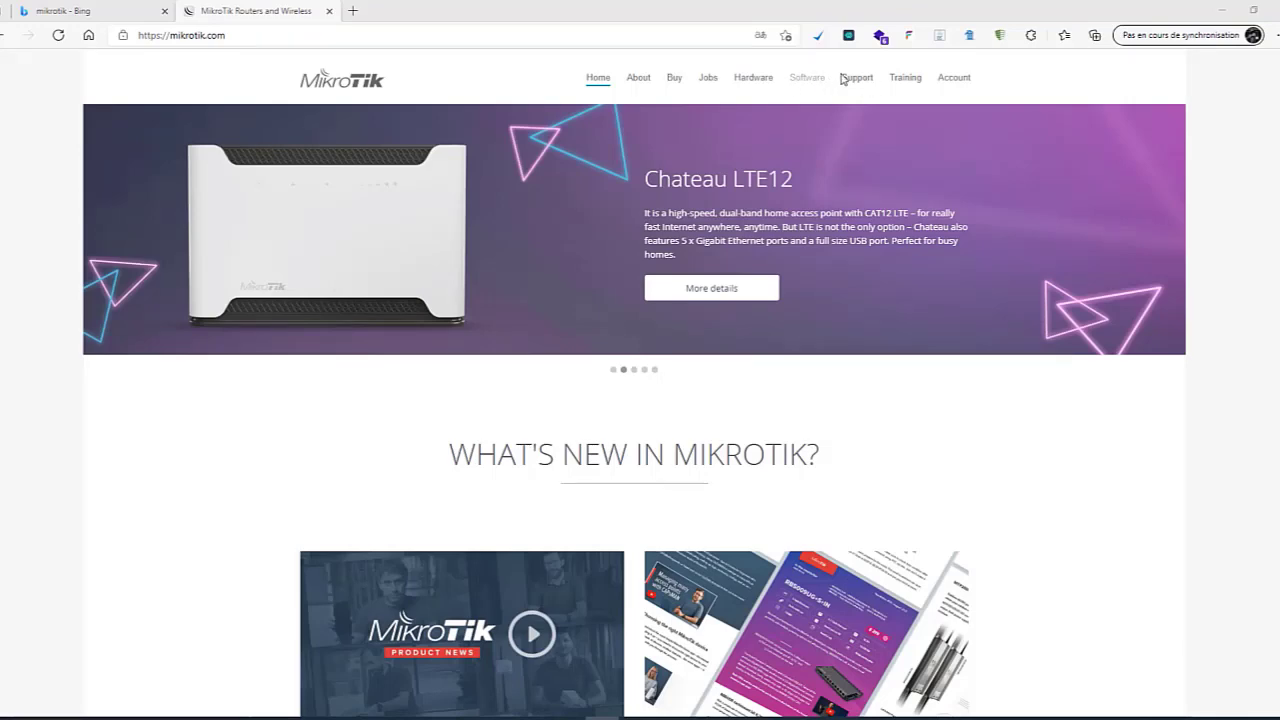
Step: Download WinBox 3.29 (64-bit) from mikrotik.com's Software page and launch winbox64.exe
click(808, 79)
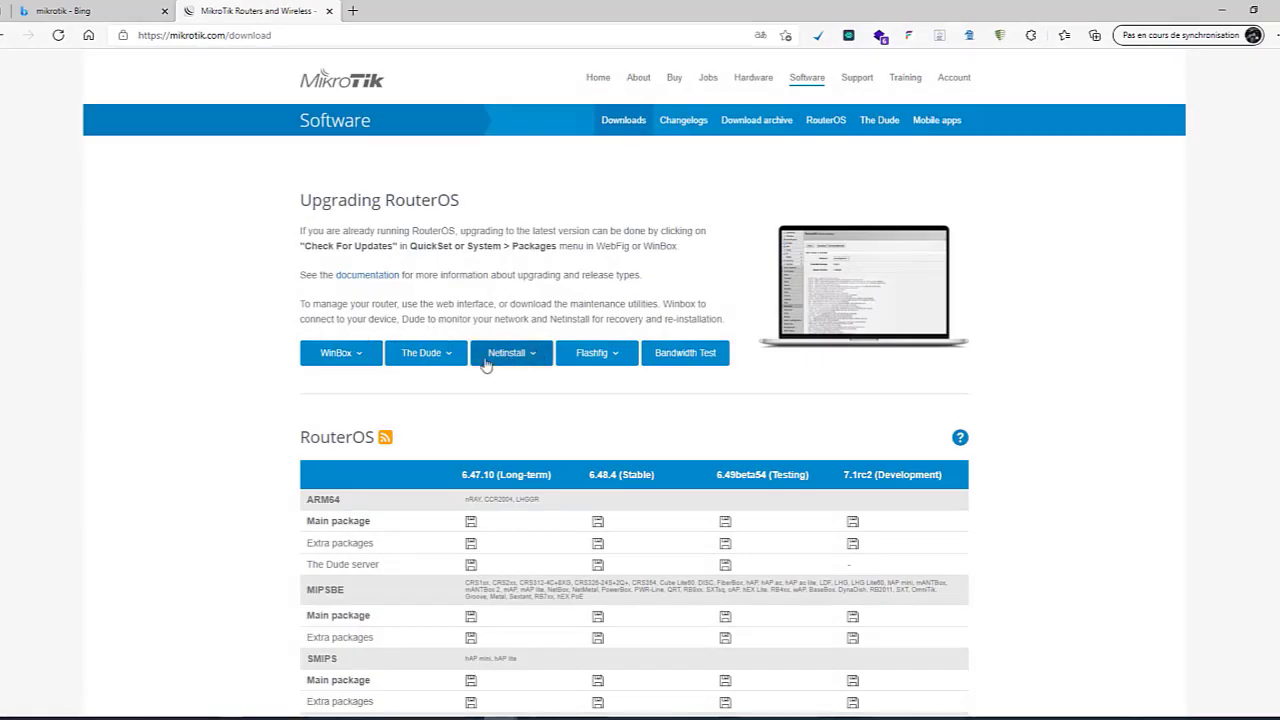
click(362, 357)
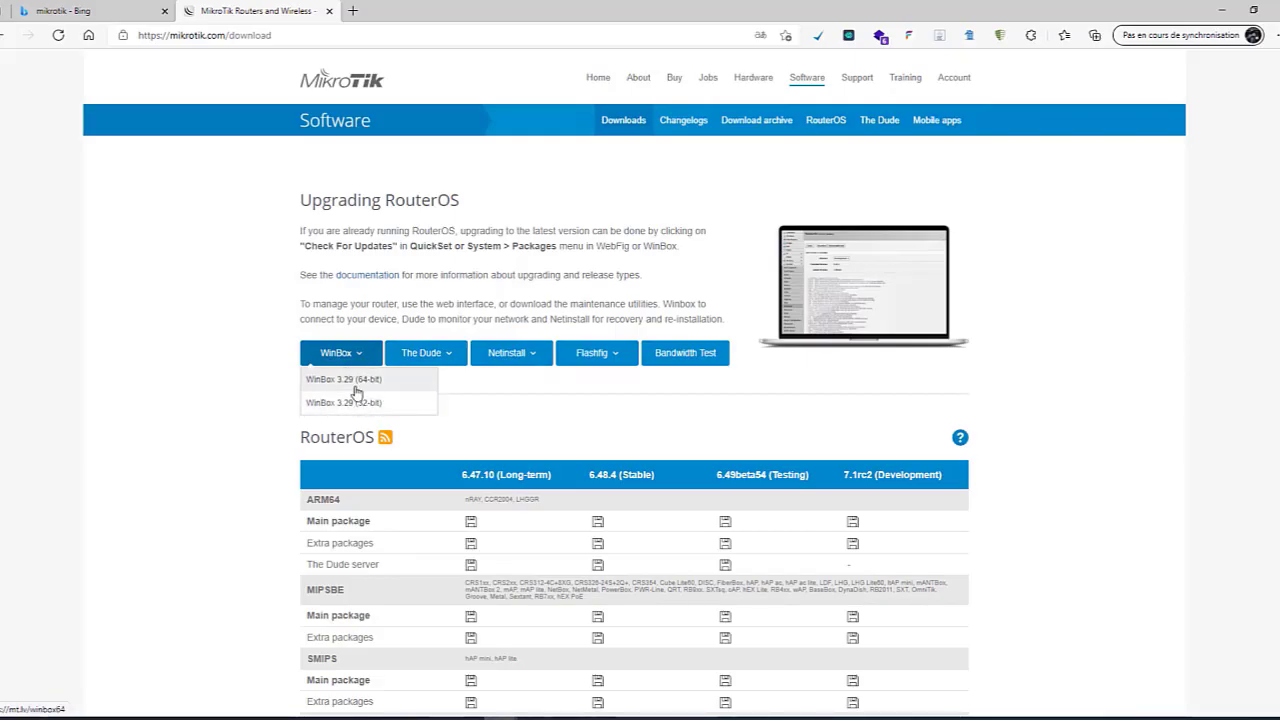
click(369, 388)
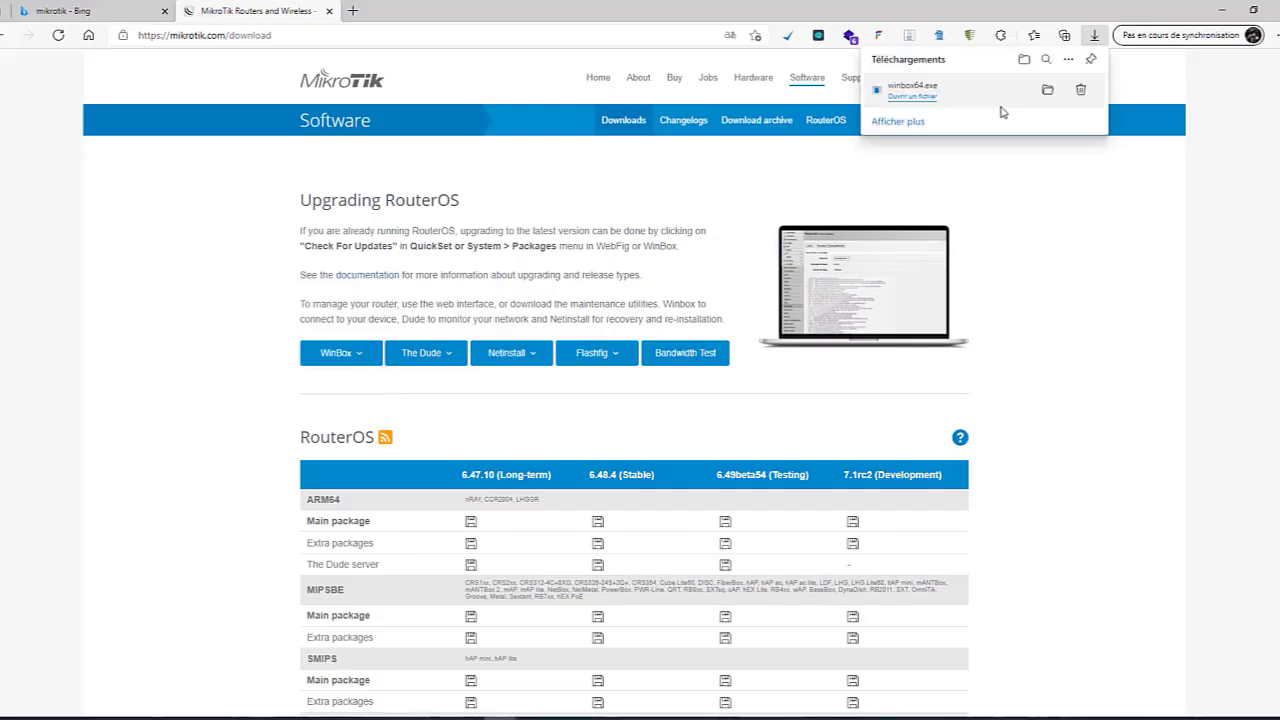
click(926, 102)
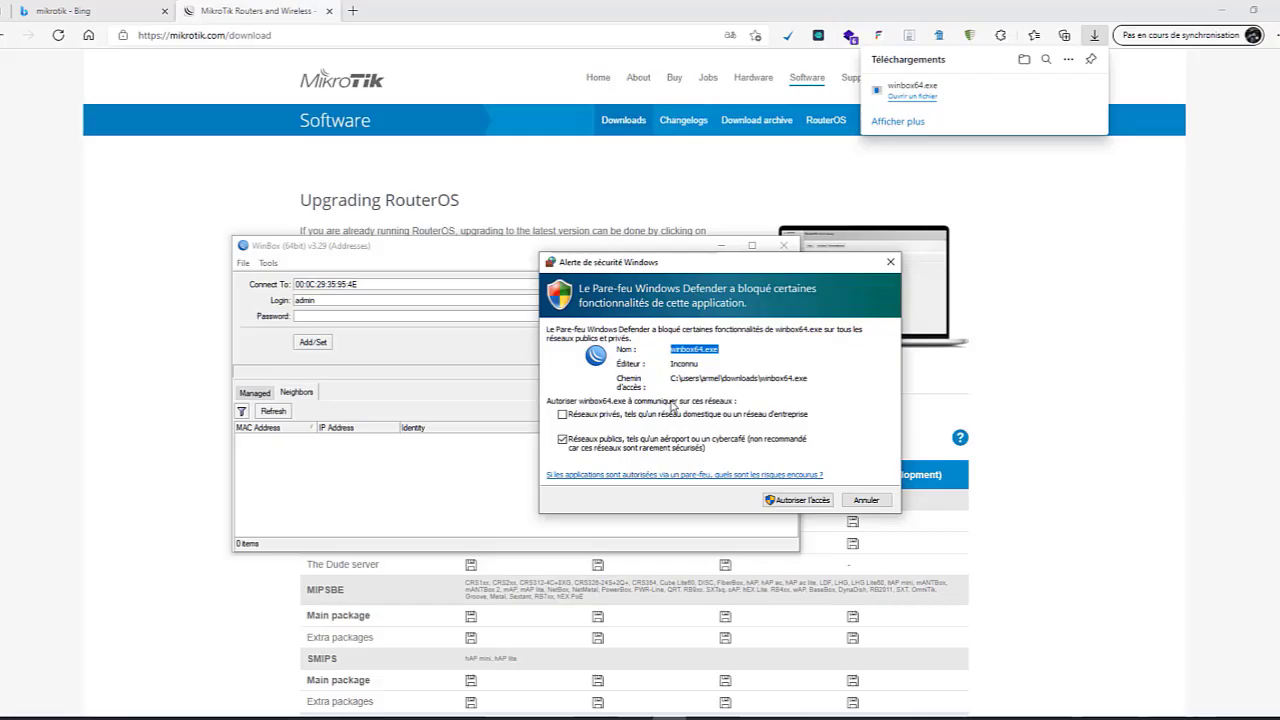
Step: Allow WinBox through the firewall, clear its Connect To address, and minimize WinBox and the browser
click(805, 501)
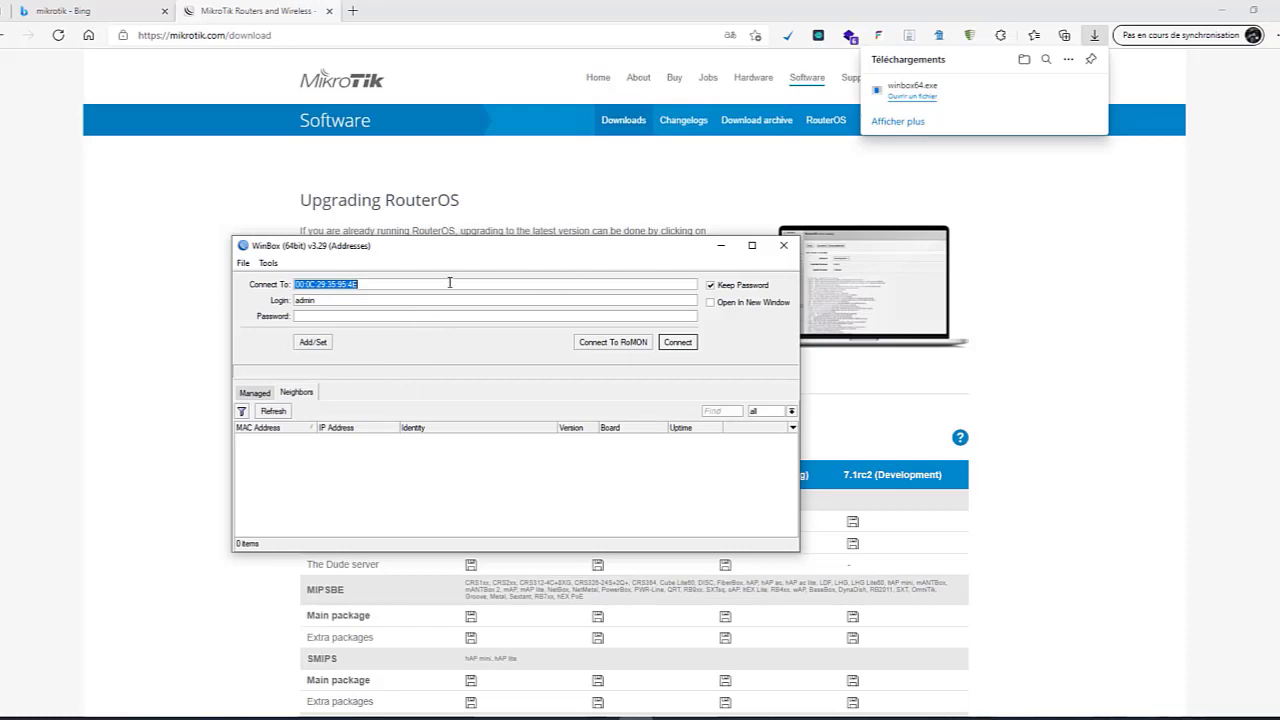
key(BackSpace)
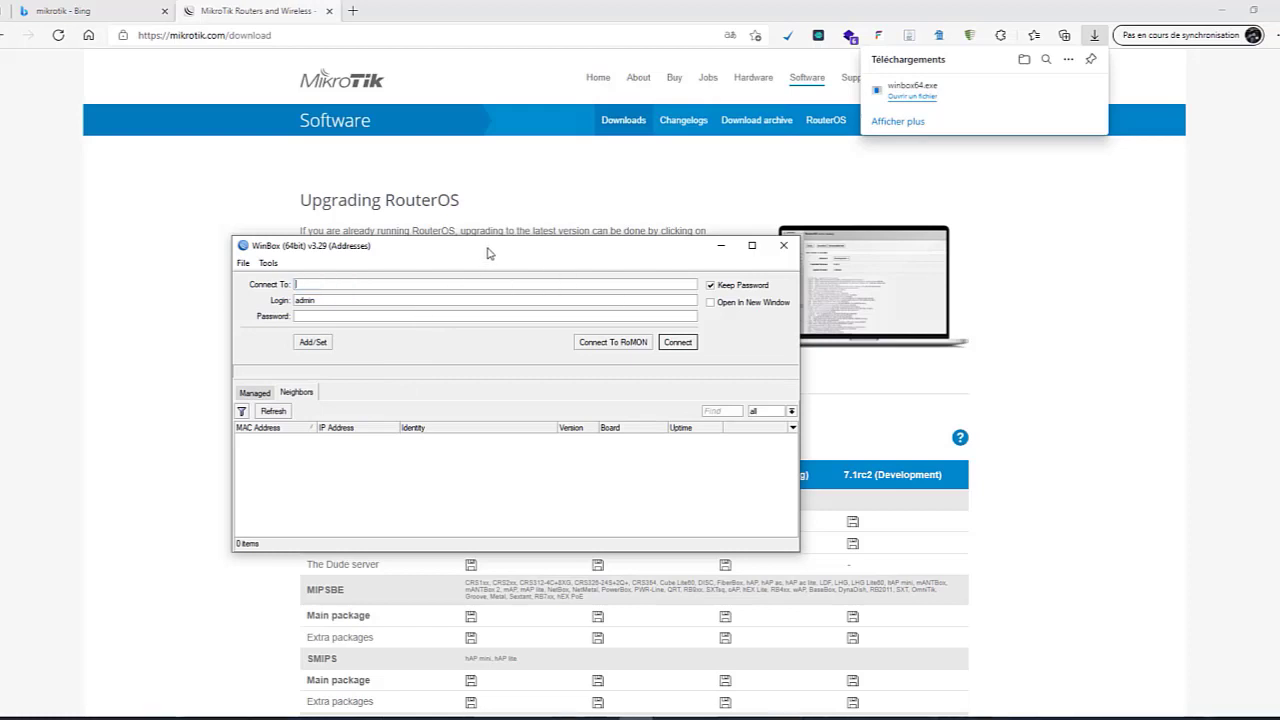
click(784, 245)
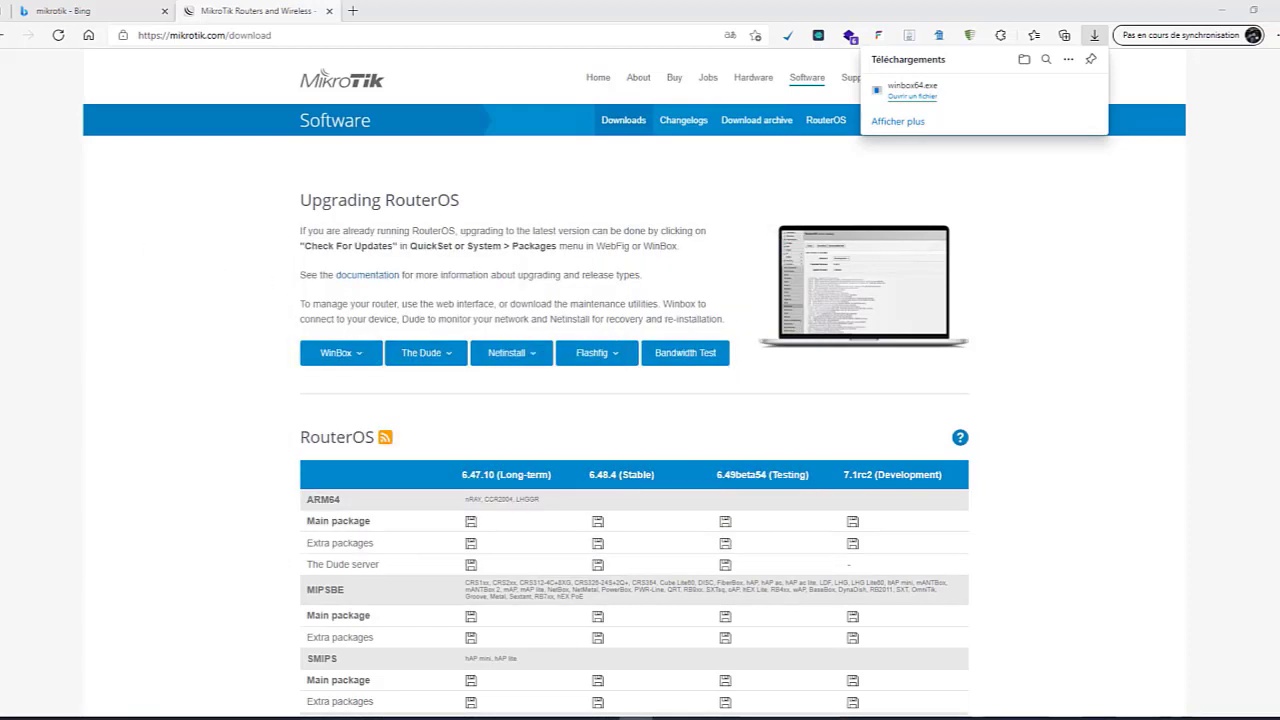
click(1222, 10)
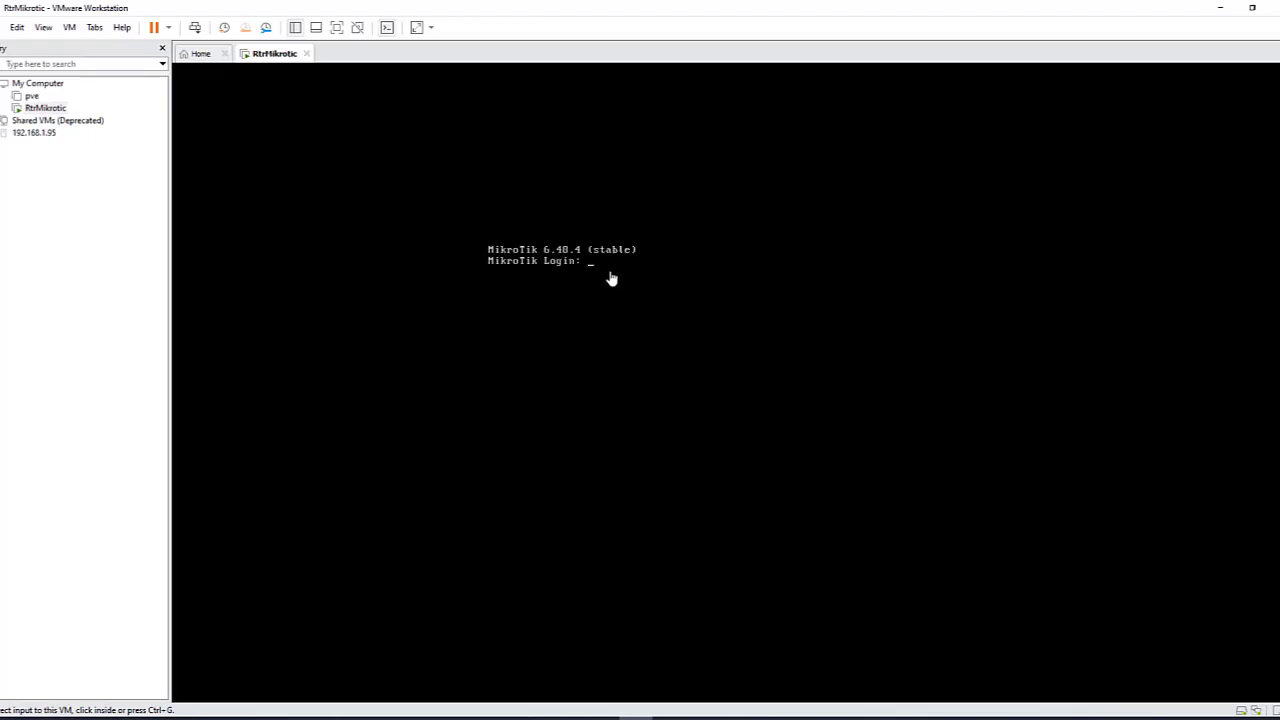
Step: Power off RtrMikrotic from the power dropdown and confirm the shutdown
click(121, 170)
click(168, 28)
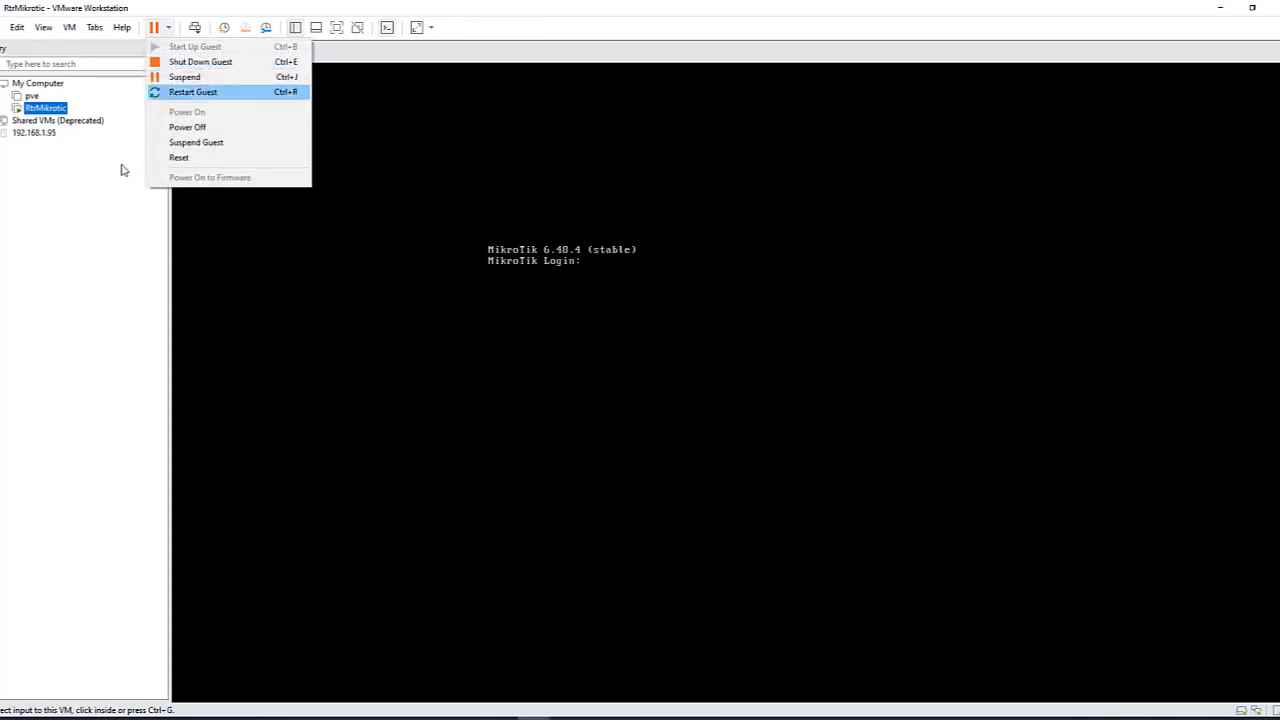
key(Return)
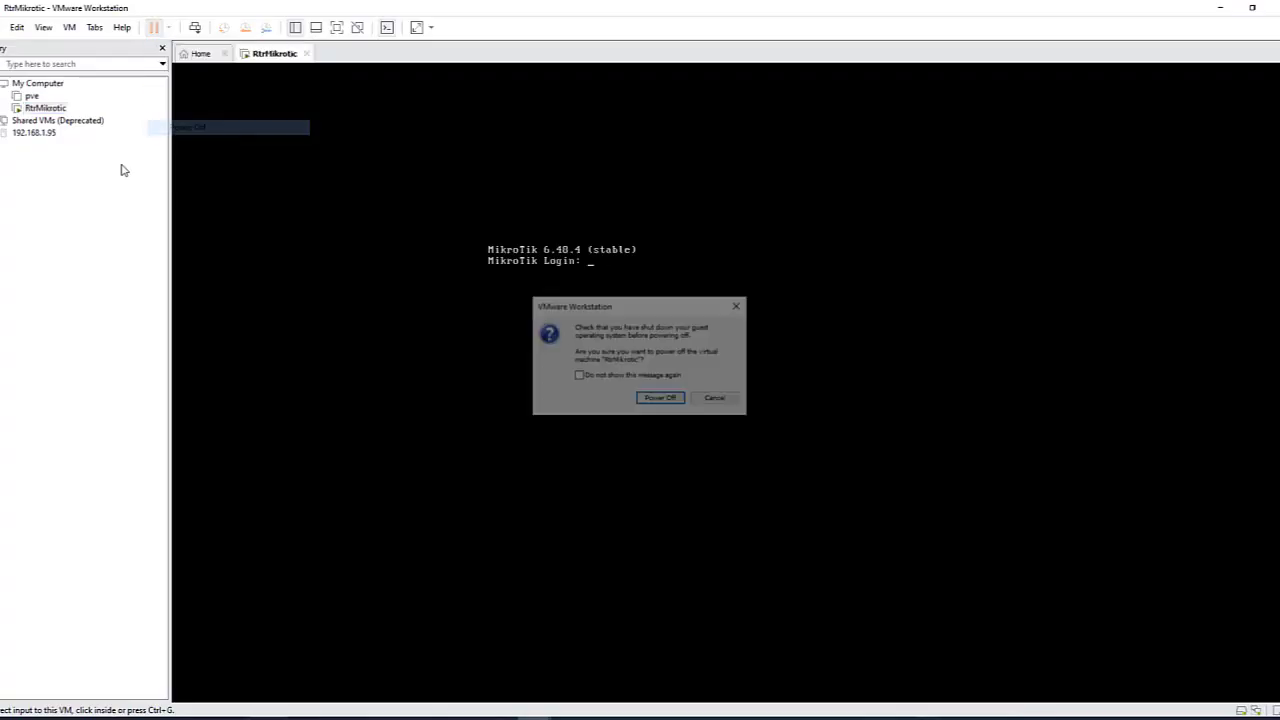
key(Return)
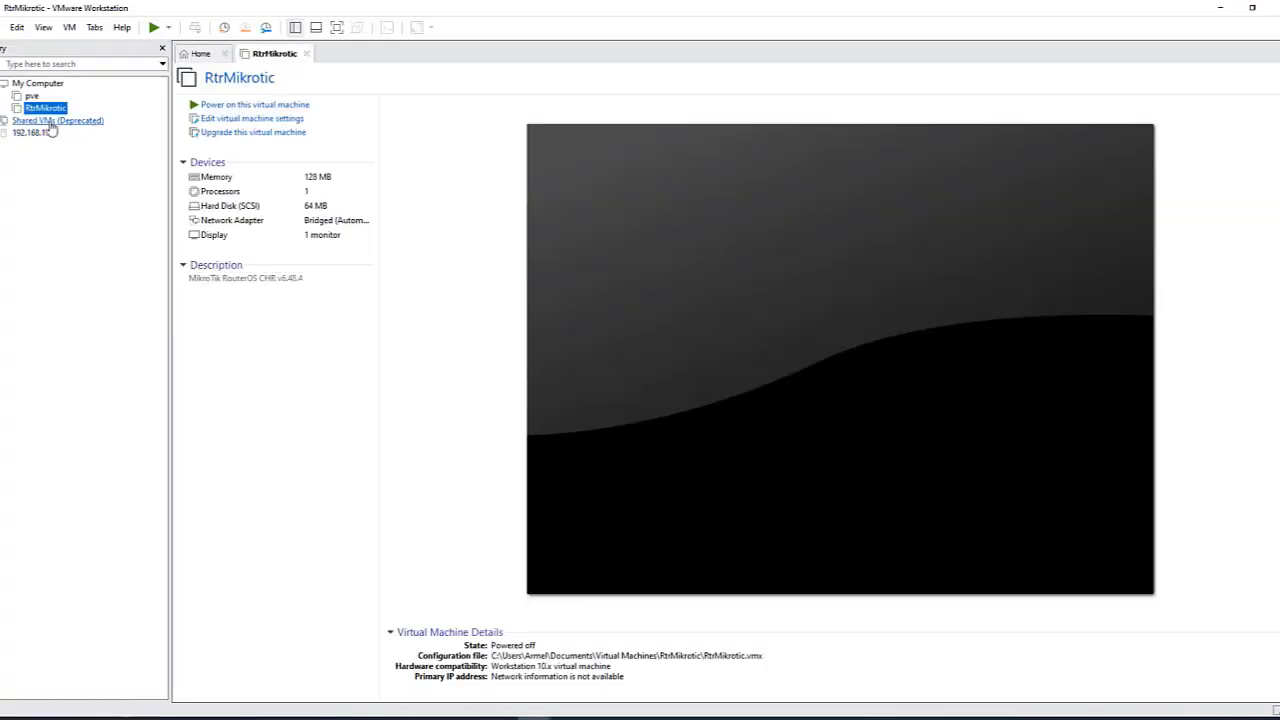
right_click(52, 107)
Step: Add a second network adapter to RtrMikrotic attached to Custom: VMnet2 (Host-only)
mouse_move(135, 341)
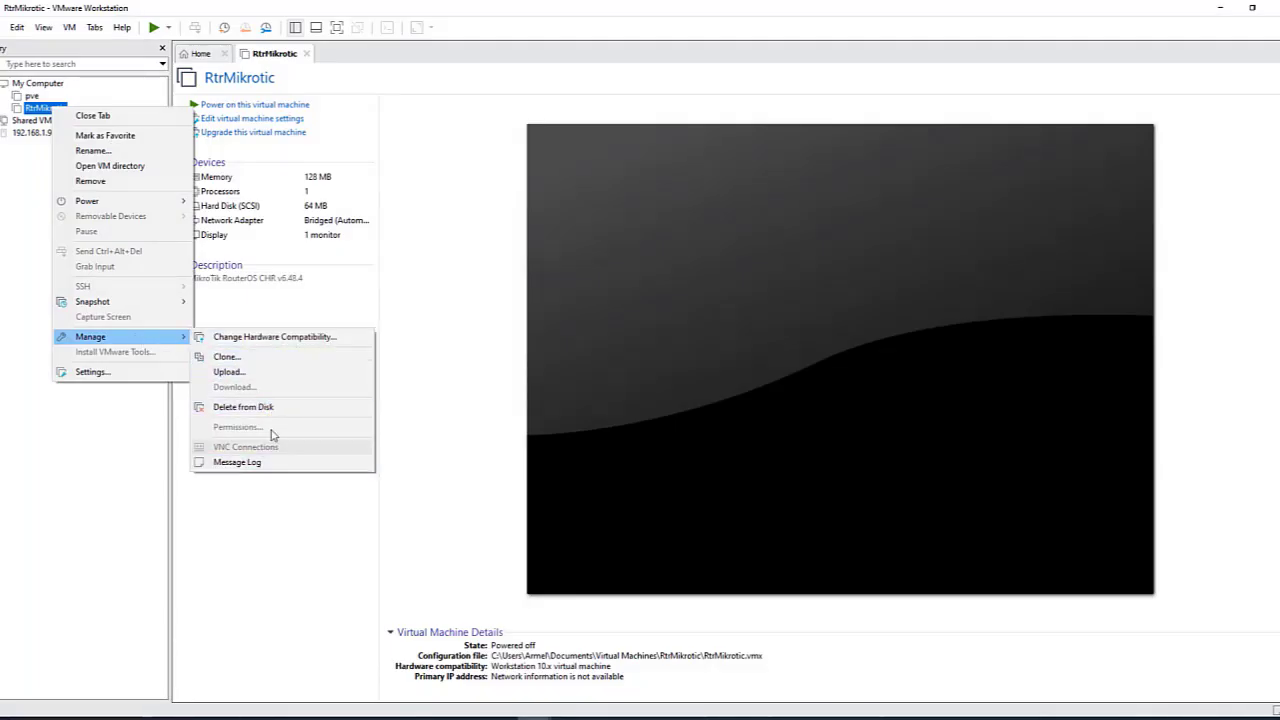
click(157, 375)
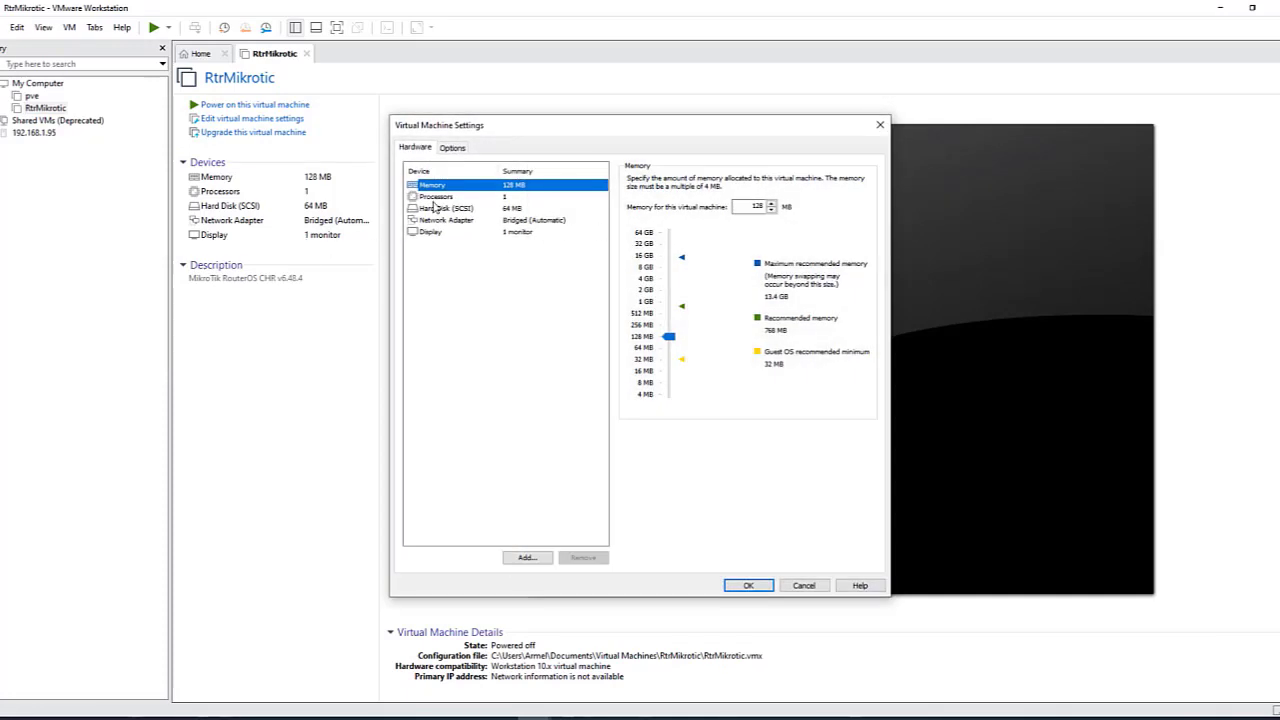
click(544, 221)
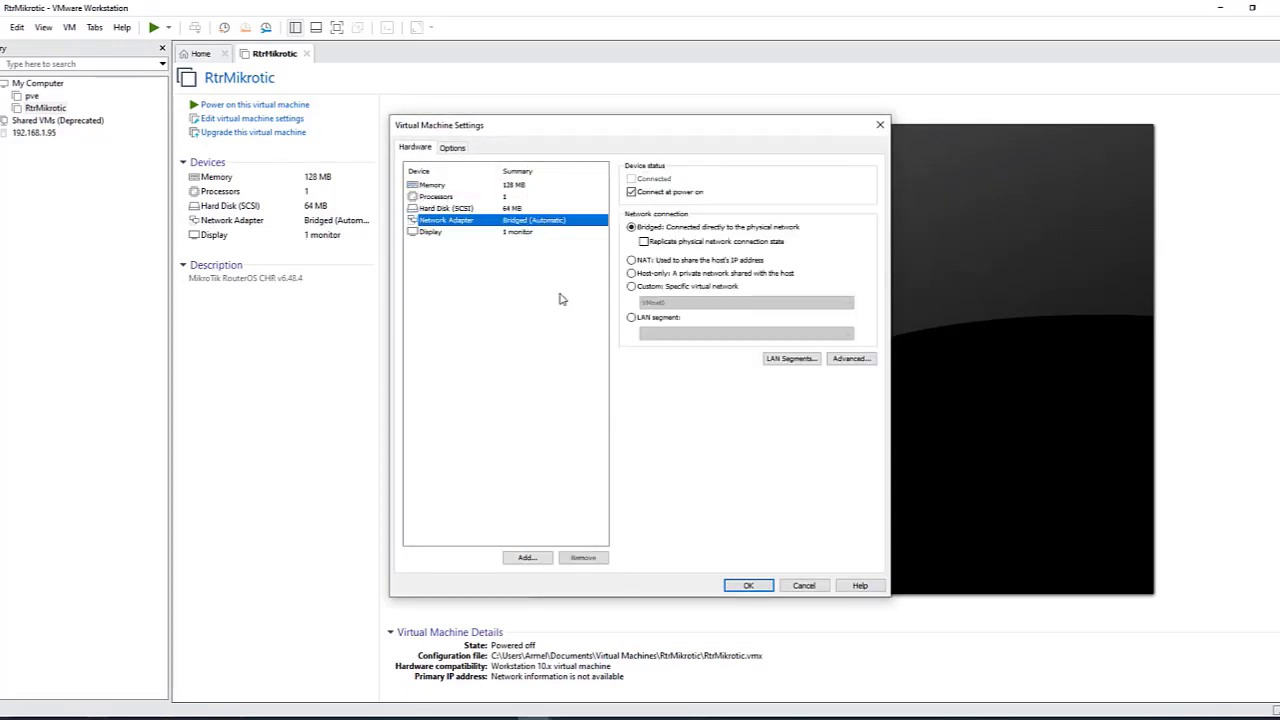
click(526, 557)
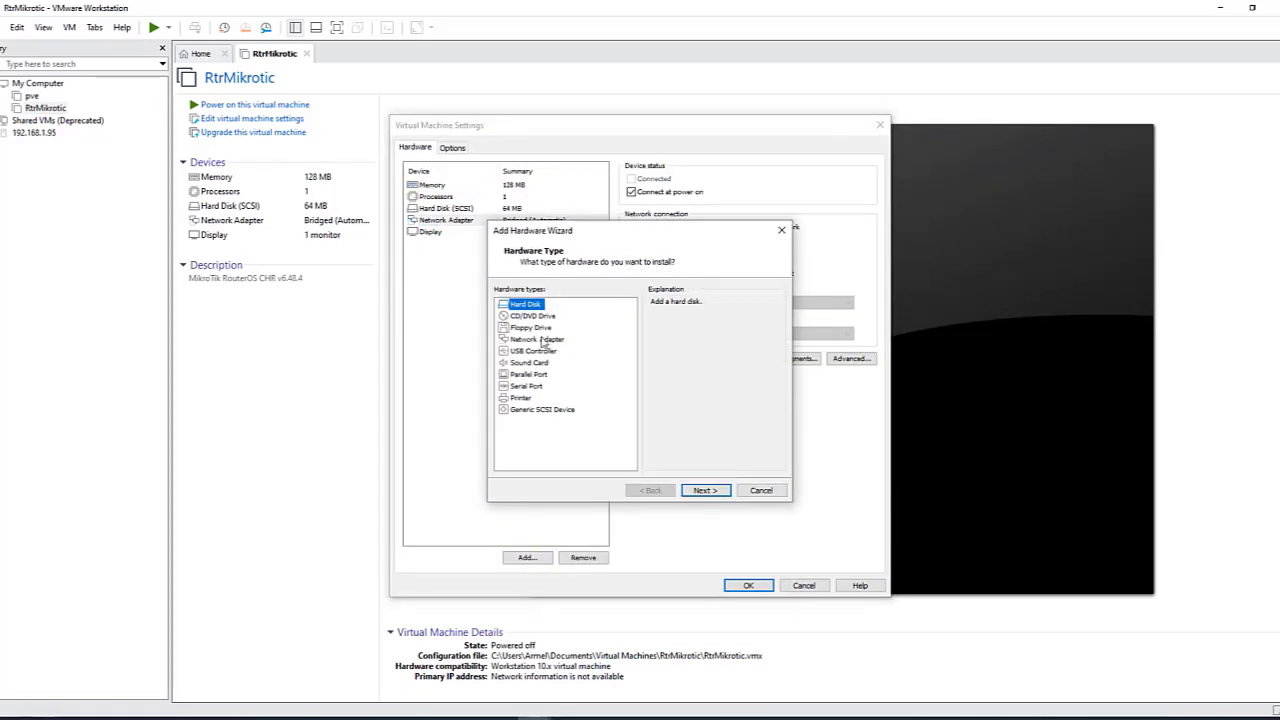
click(550, 340)
click(705, 490)
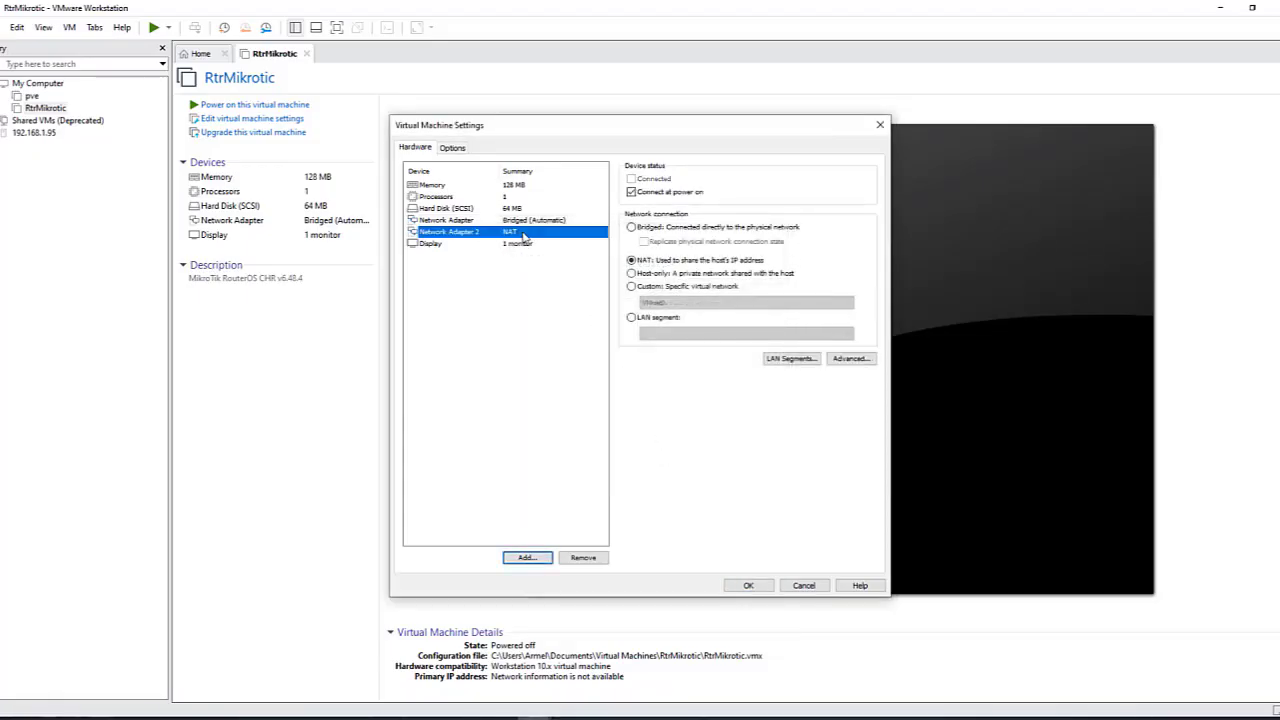
click(655, 287)
click(690, 303)
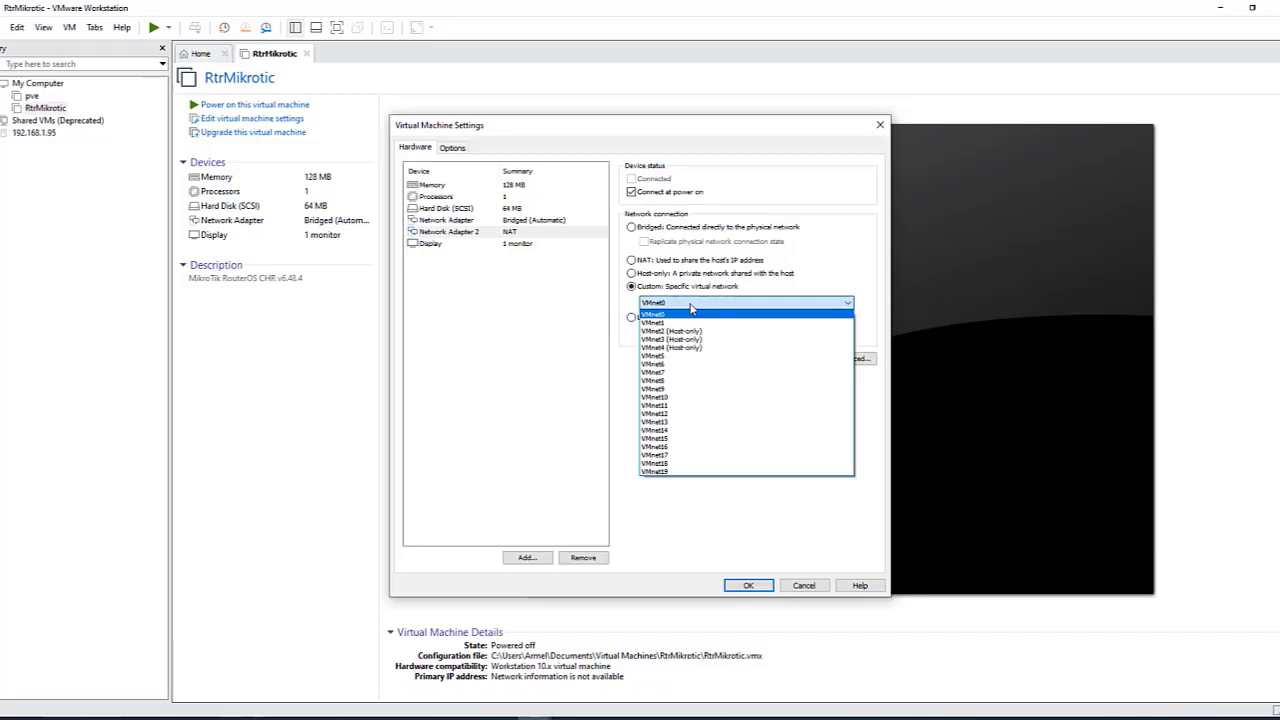
click(690, 331)
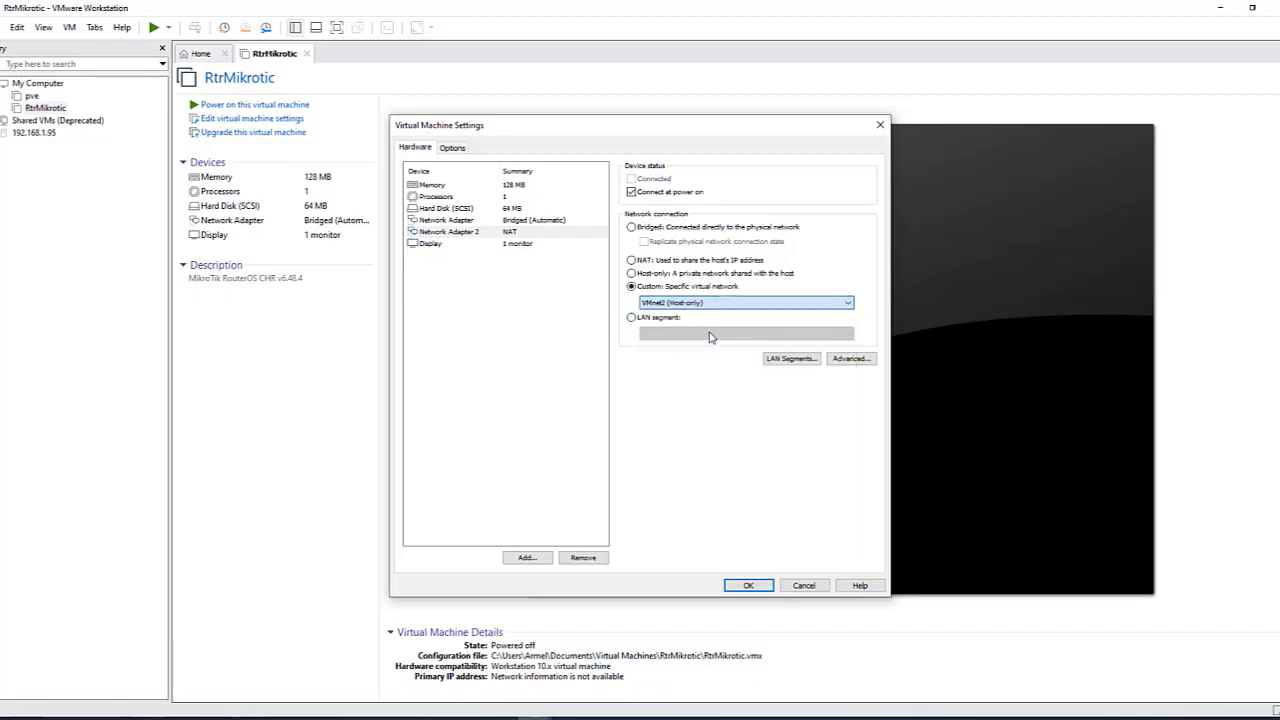
click(762, 588)
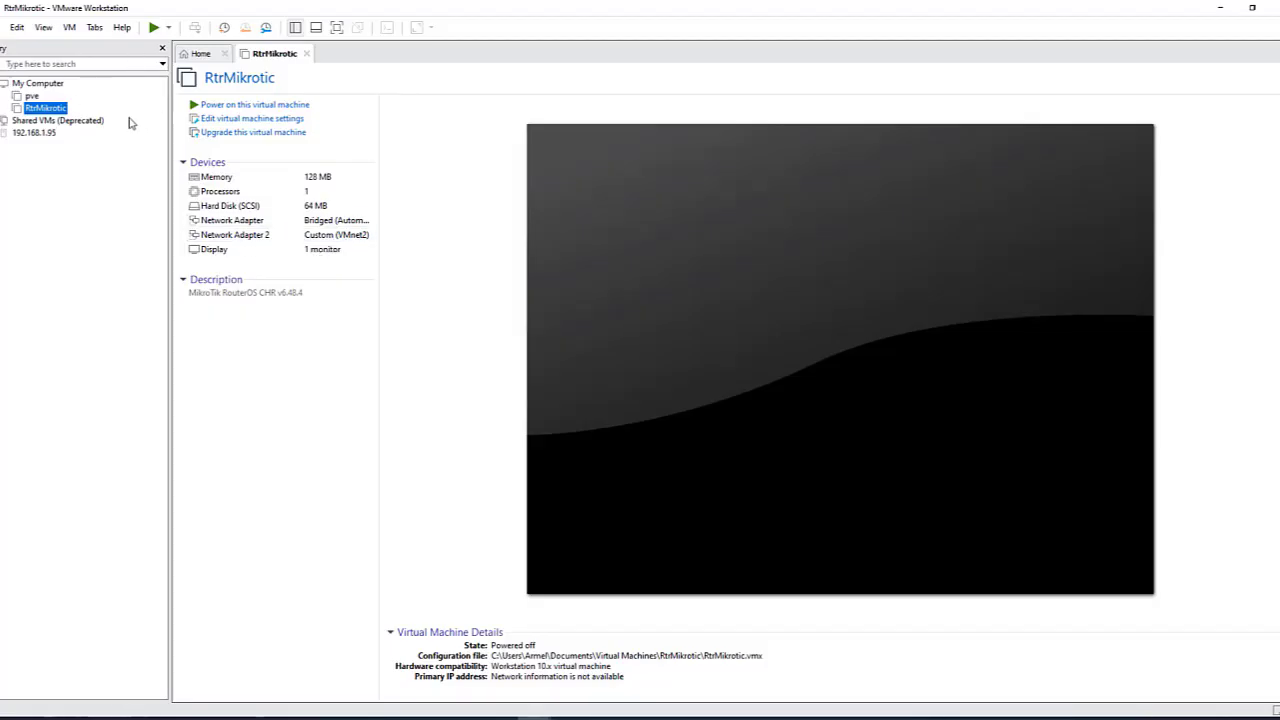
Step: Power on RtrMikrotic, log in as admin declining the license, and enter 'interface ethernet print'
click(155, 28)
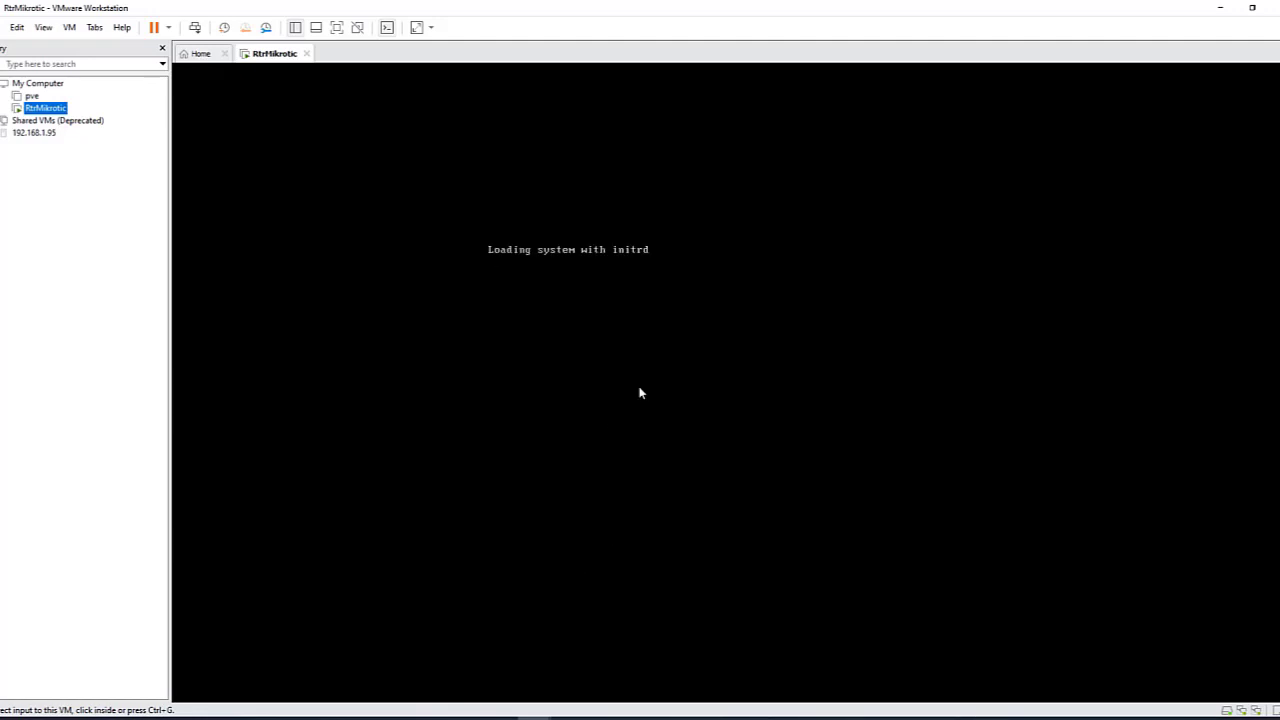
click(614, 292)
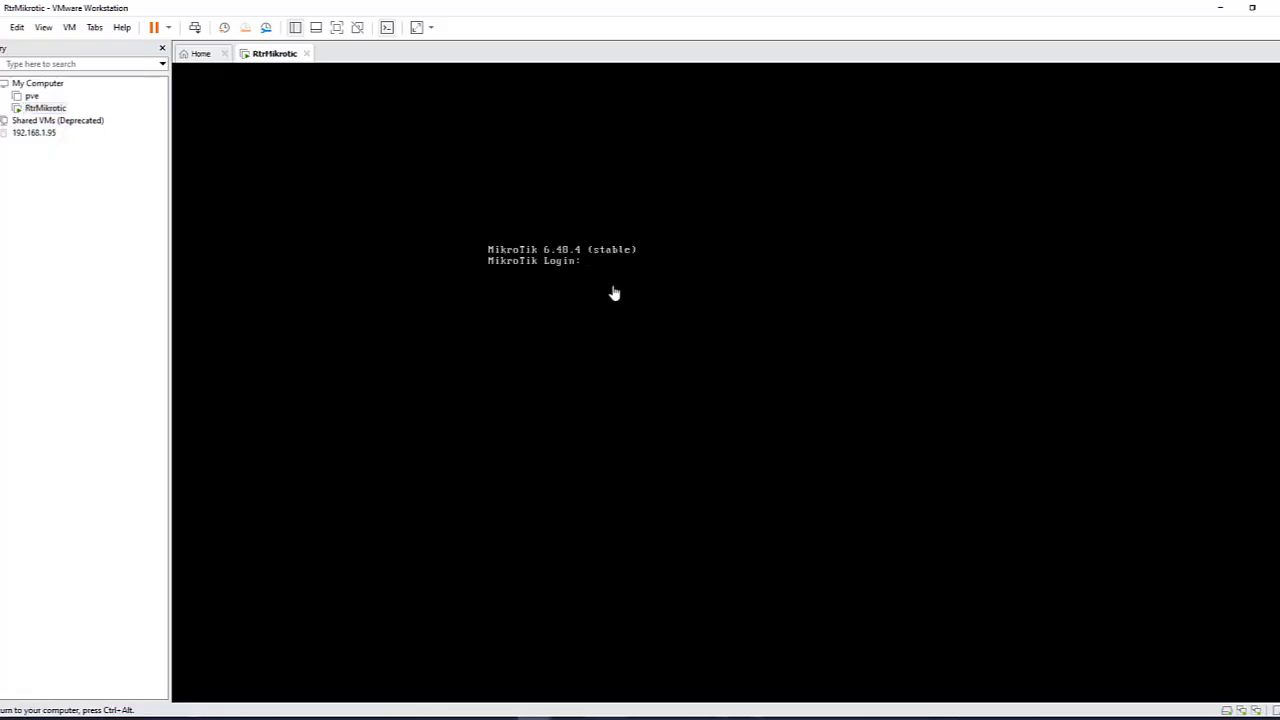
text(admin)
key(Return)
key(Return)
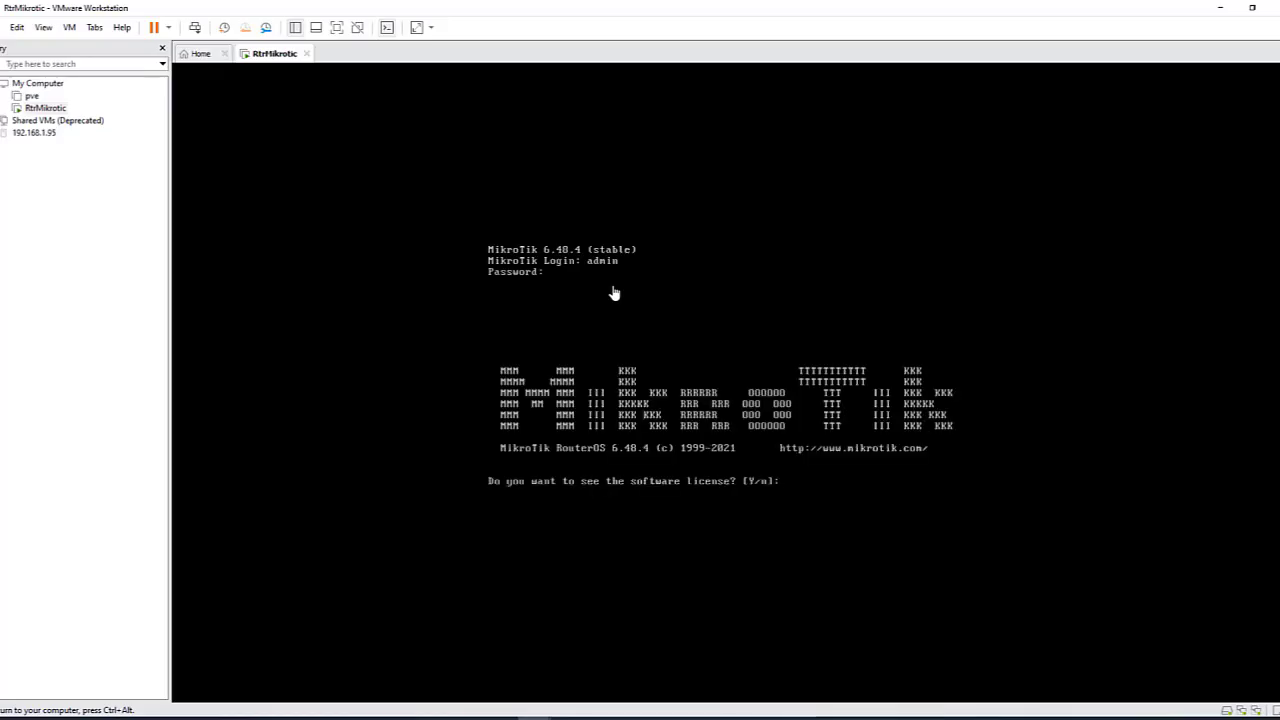
text(n)
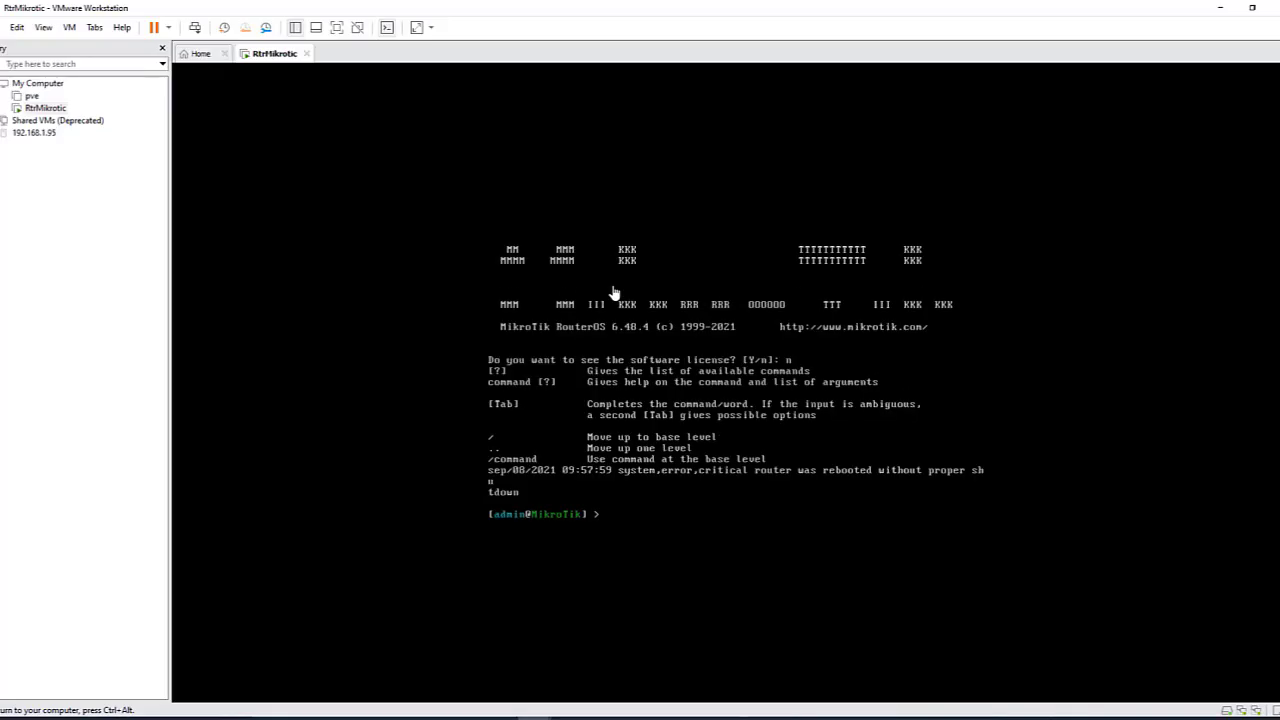
key(Return)
key(Return)
key(Return)
key(Return)
key(Return)
key(Return)
key(Return)
key(Return)
key(Return)
key(Return)
key(Return)
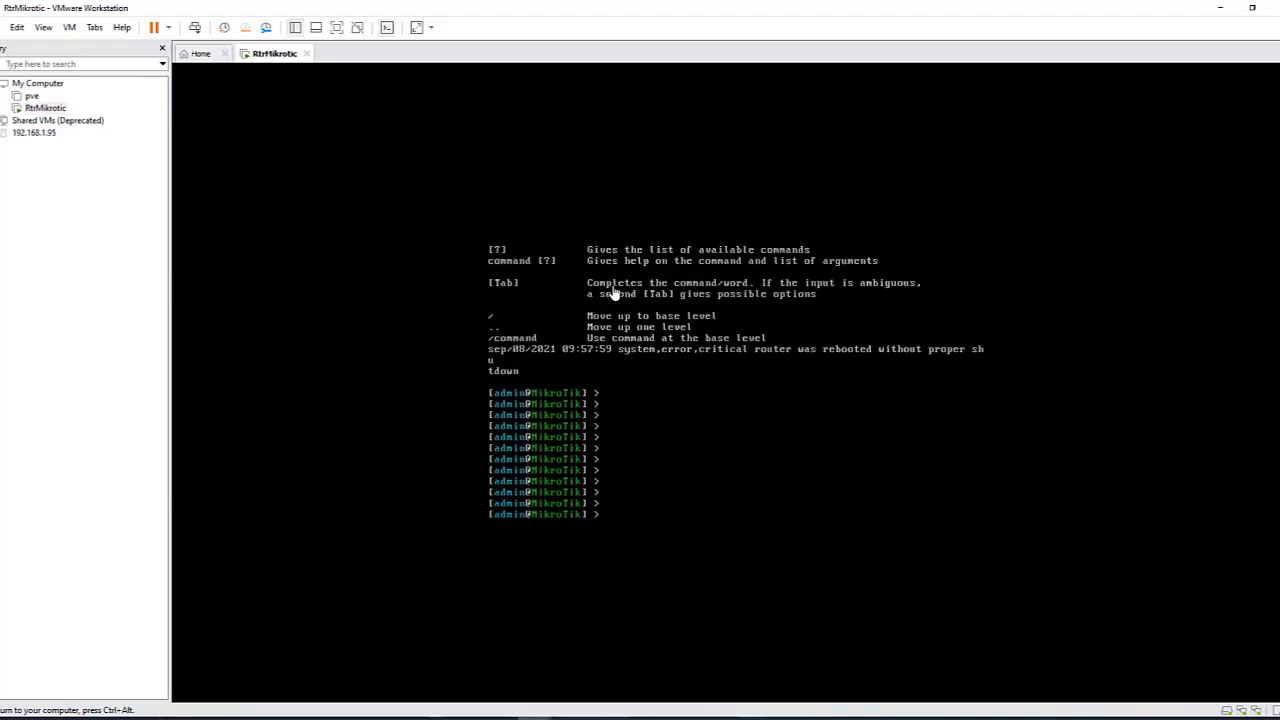
text(interface ethernet )
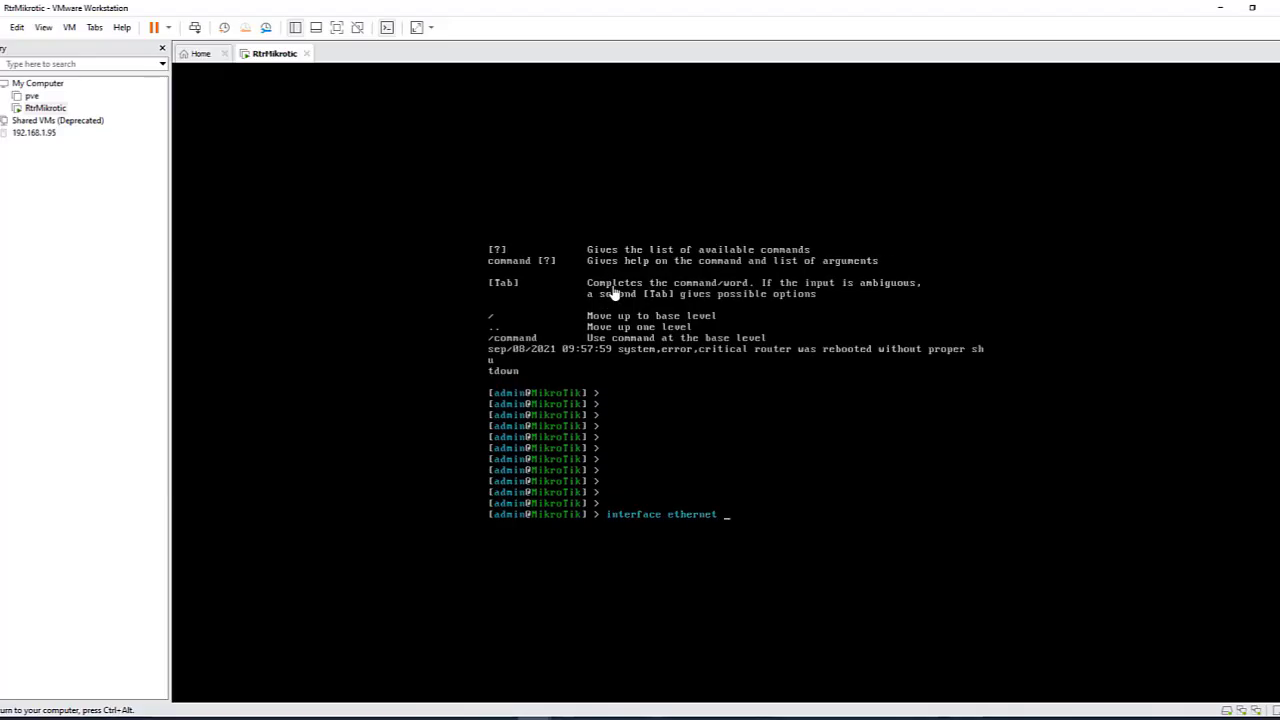
text(print)
Step: Run interface ethernet print to list ether1 and ether2 with their MAC addresses
key(Return)
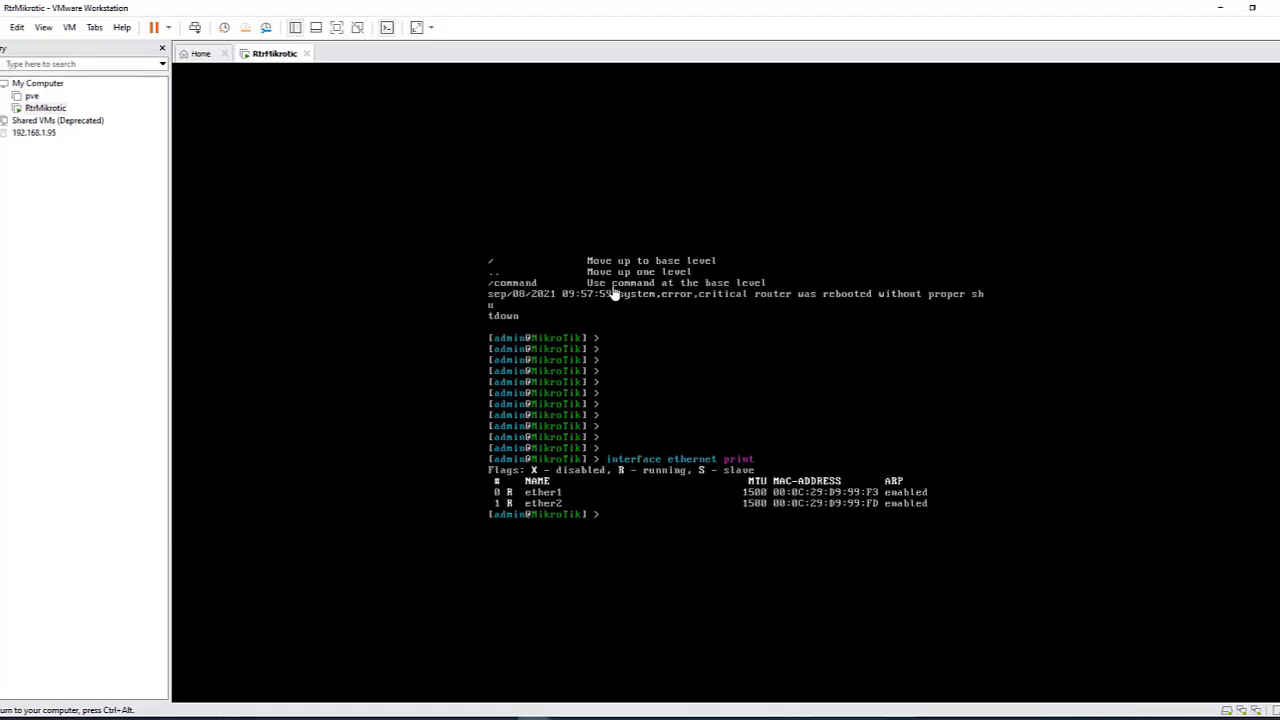
key(ctrl+alt)
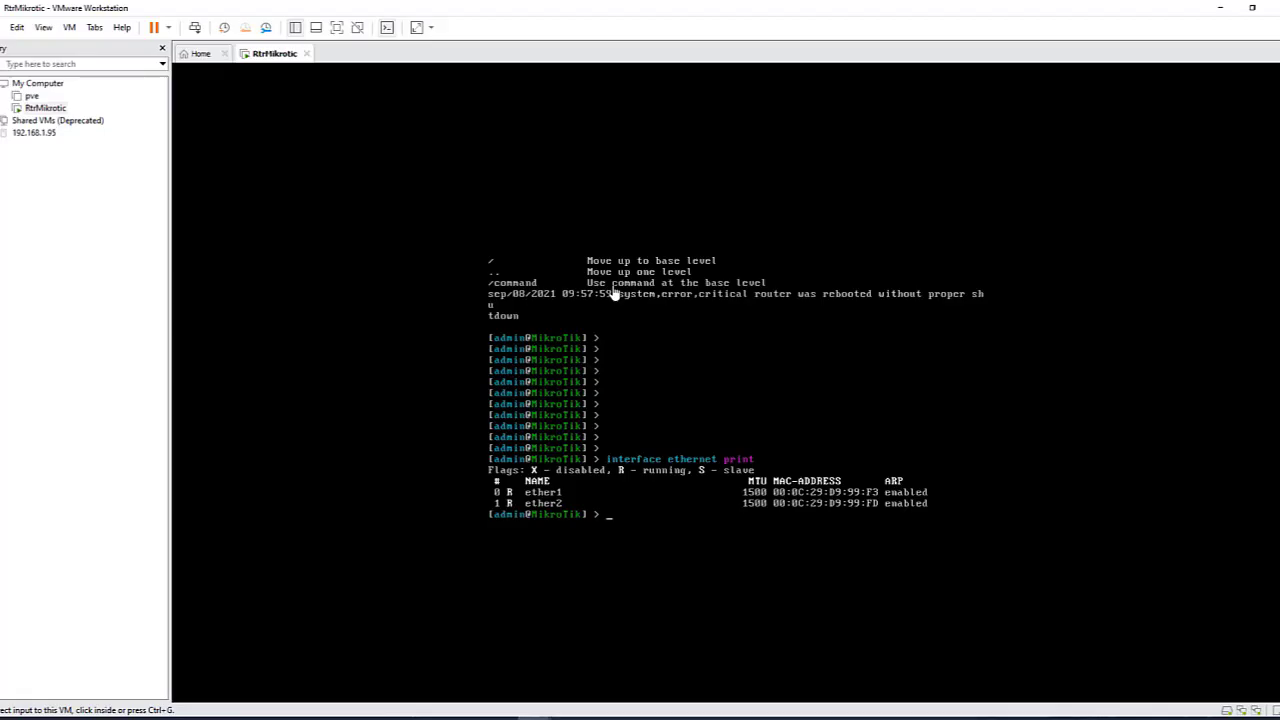
click(615, 295)
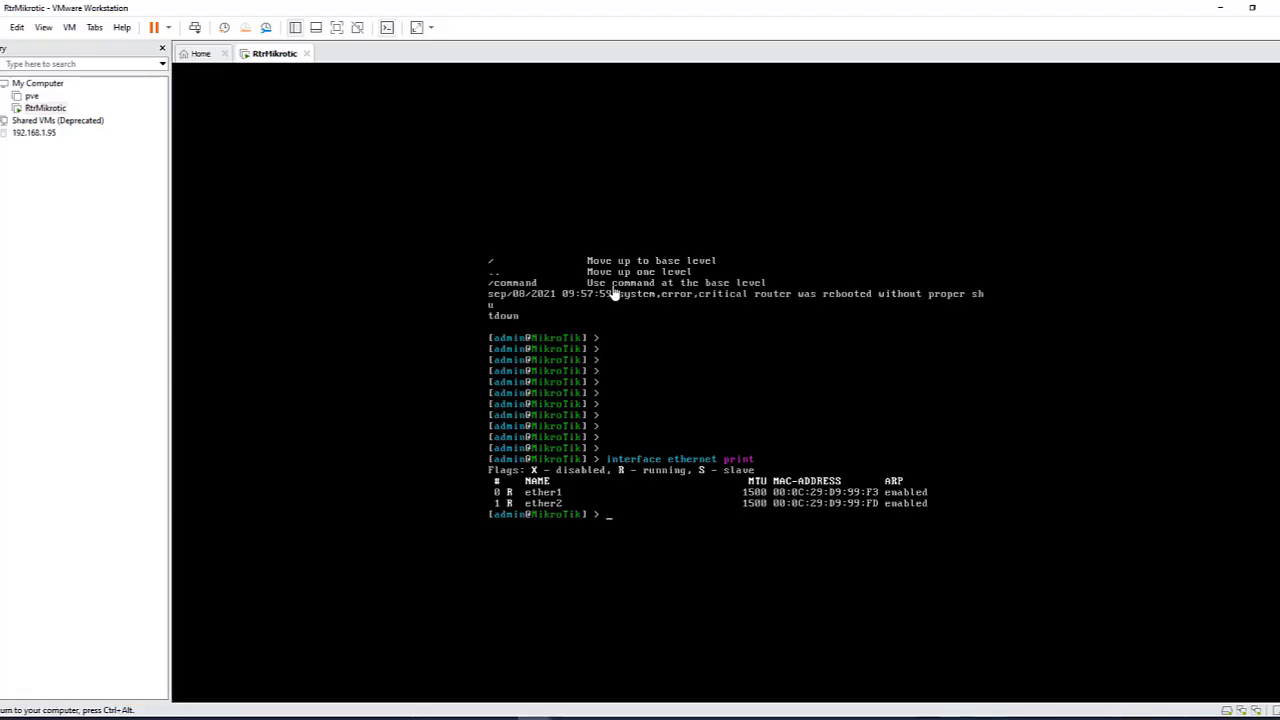
Step: Print the full 'system default-configuration' script, paging through it with Space to the end
text(systen def)
key(Tab)
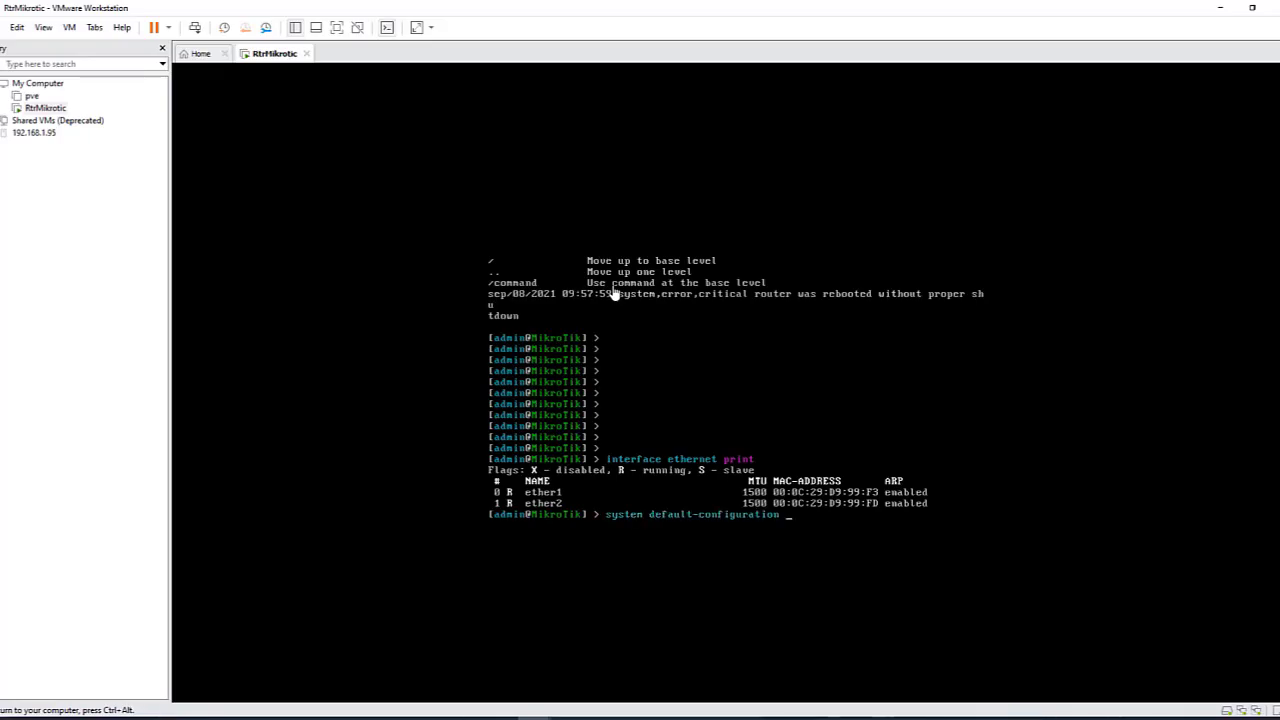
text(print)
key(Return)
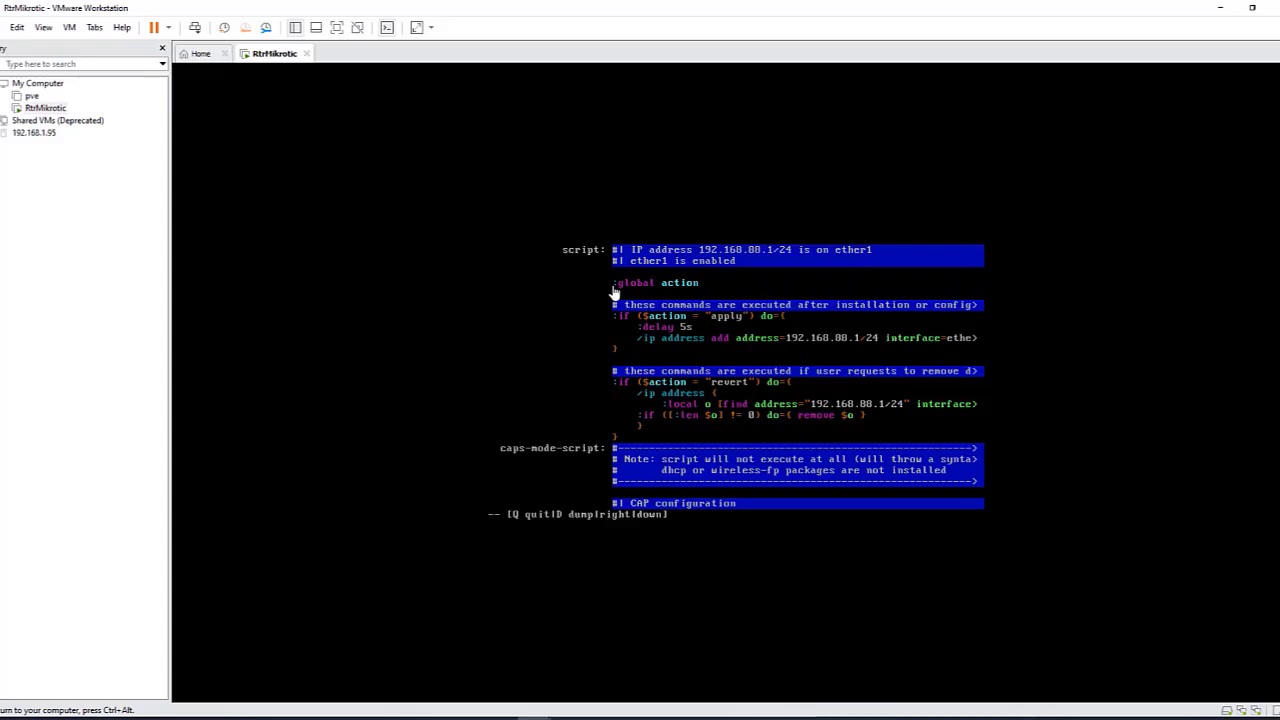
key(space)
key(space)
key(space)
key(space)
key(space)
key(space)
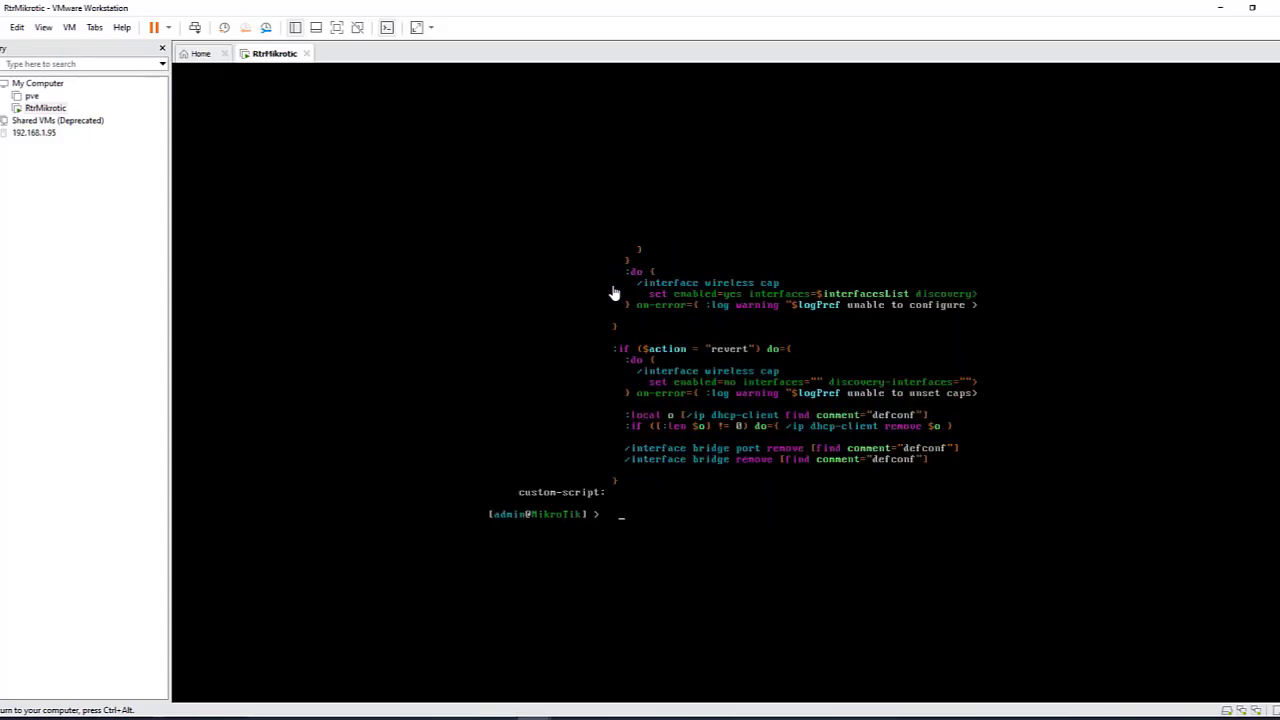
key(Return)
key(Return)
key(Return)
key(Return)
key(Return)
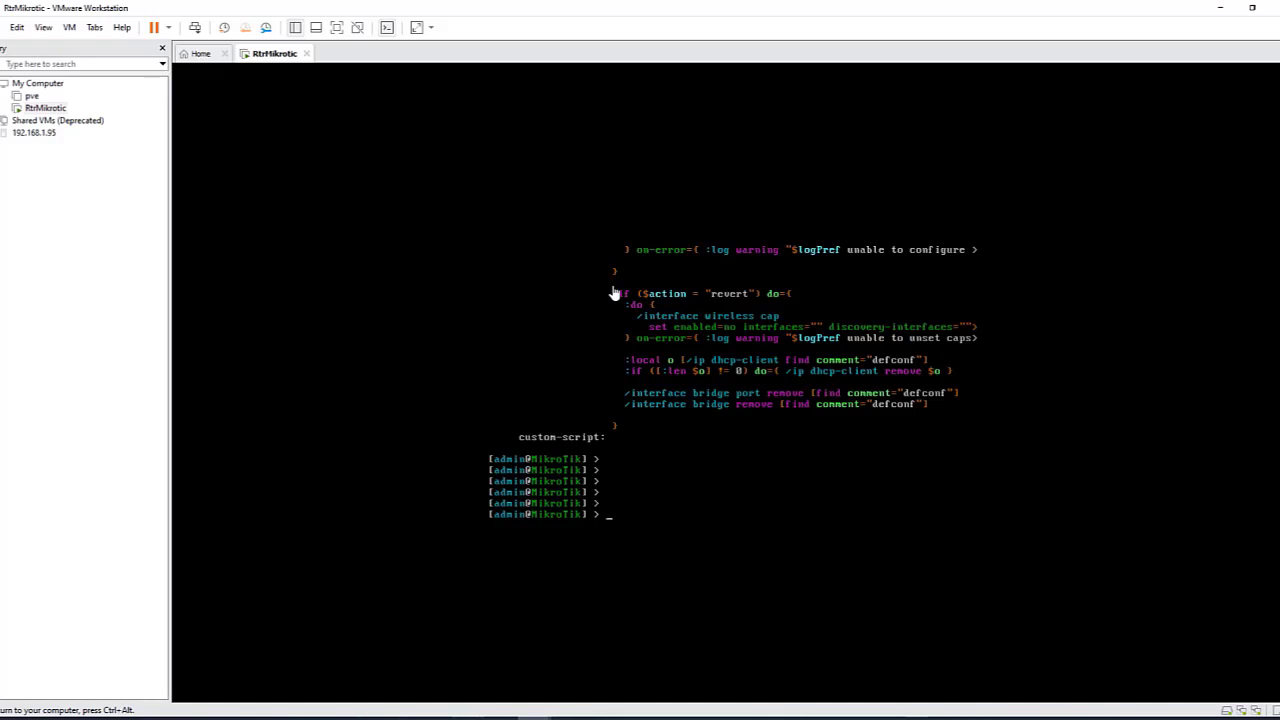
key(ctrl+alt)
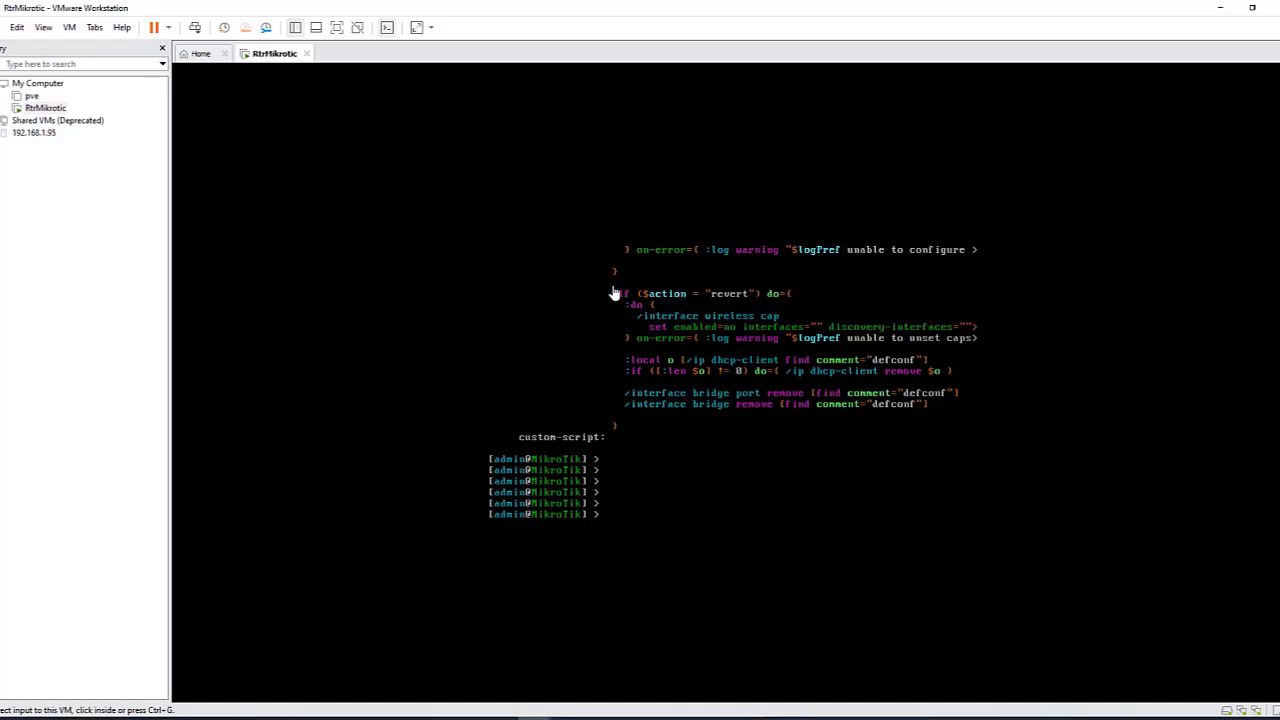
Step: Connect WinBox to the CHR router at MAC 00:0C:29:D9:99:FD found via Neighbors refresh
click(636, 718)
drag(456, 394, 614, 261)
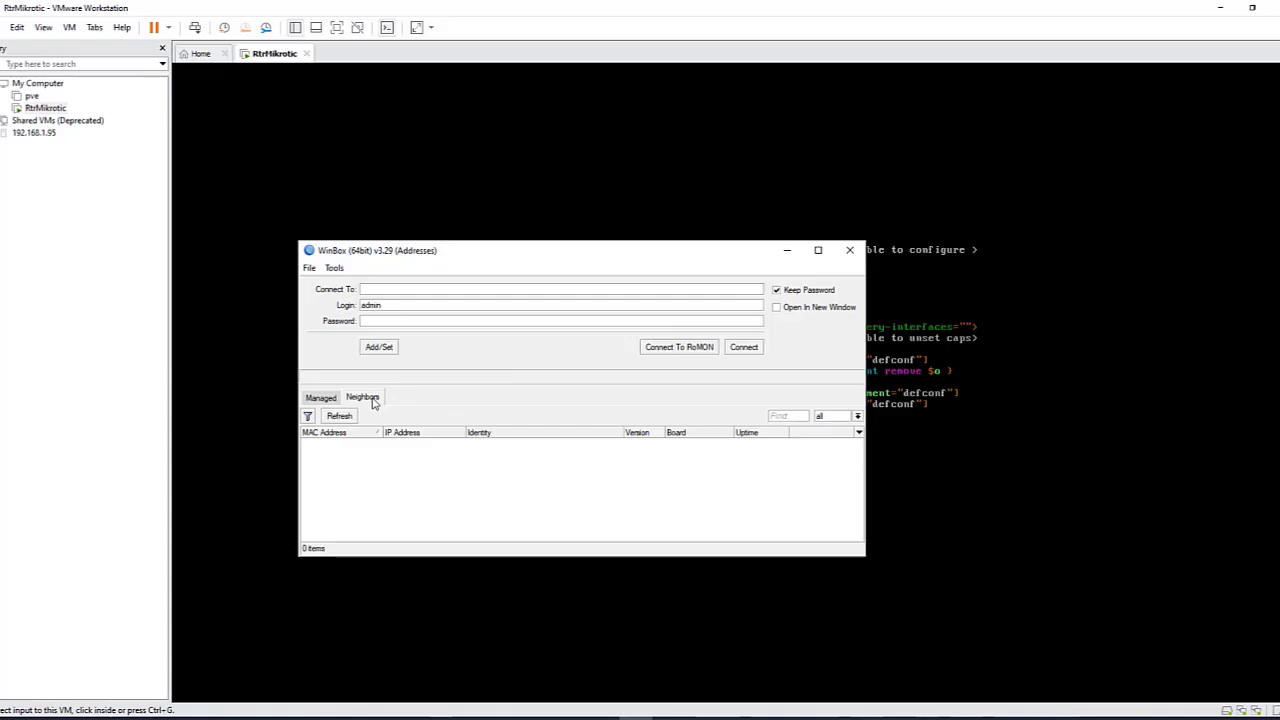
click(346, 421)
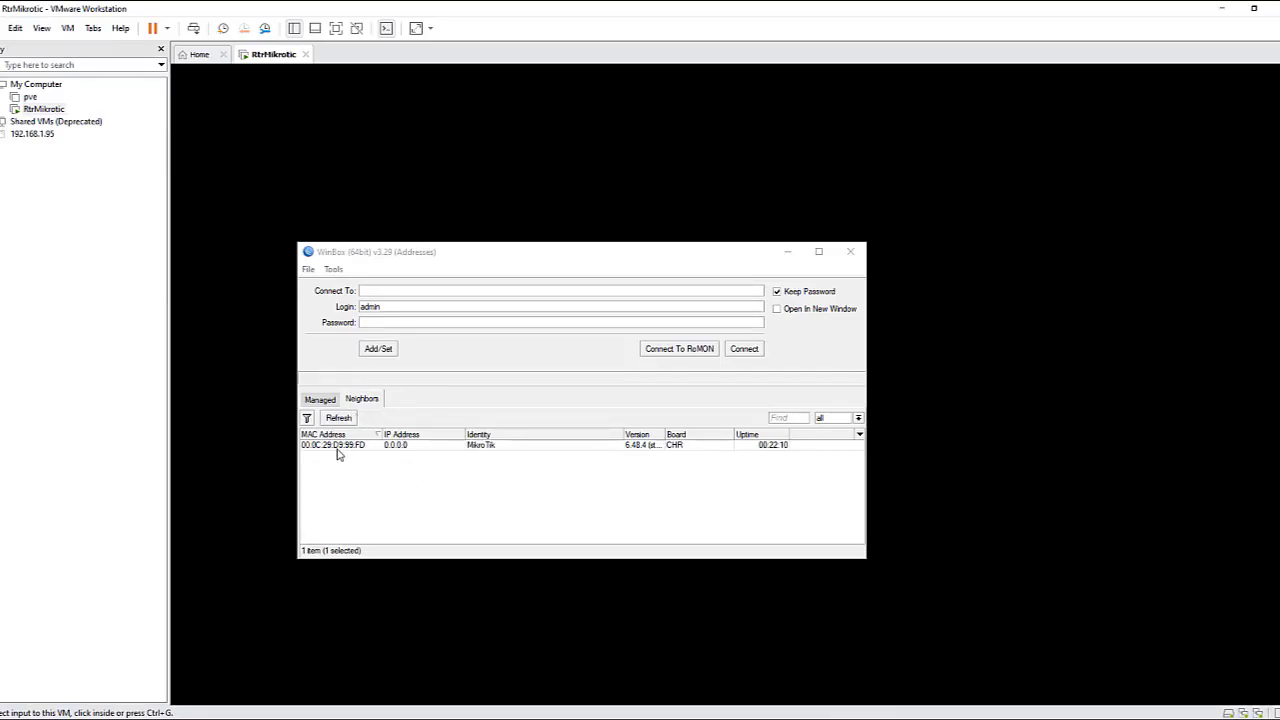
click(486, 448)
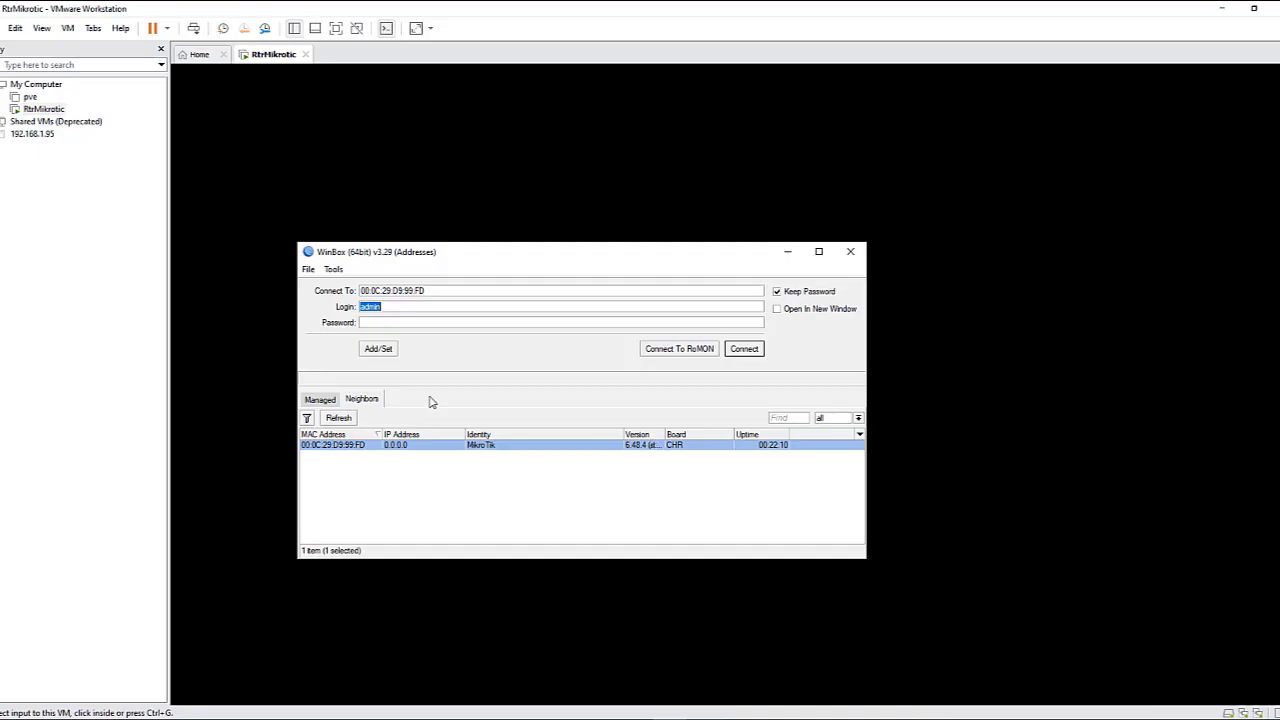
drag(428, 290, 305, 282)
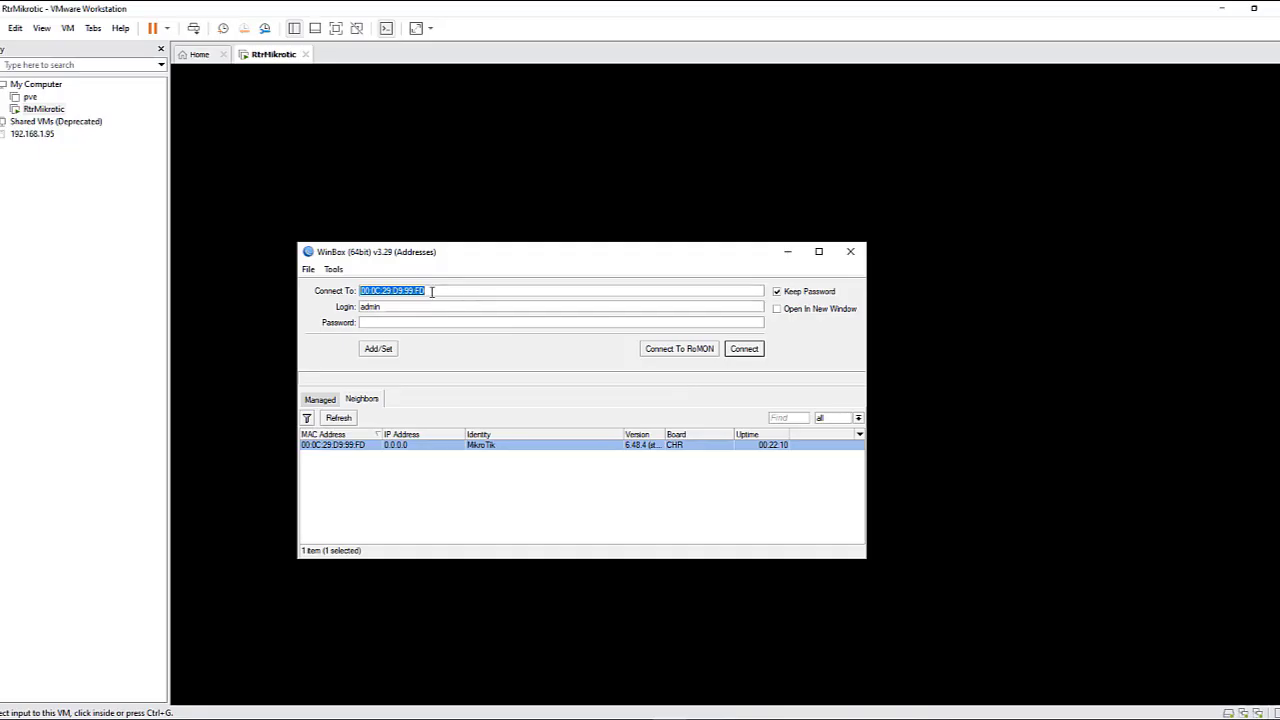
click(752, 355)
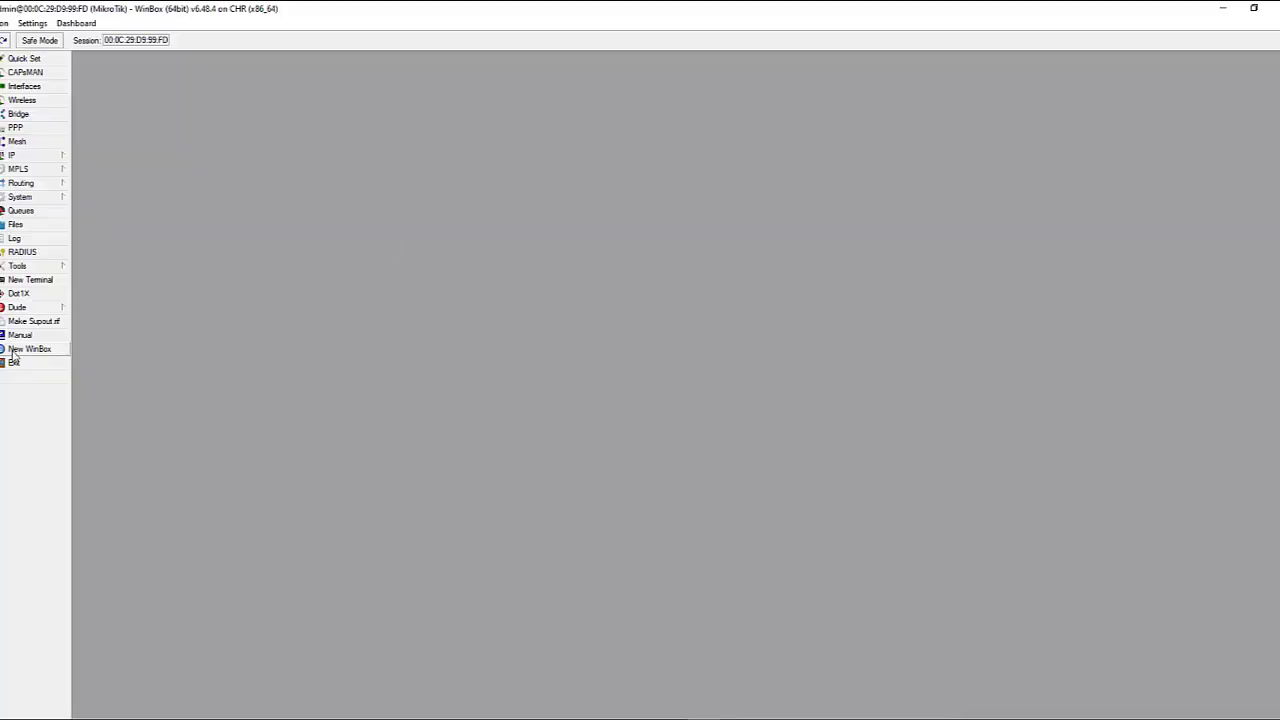
Step: Open a new WinBox terminal, moving it up-left and enlarging the window
click(30, 280)
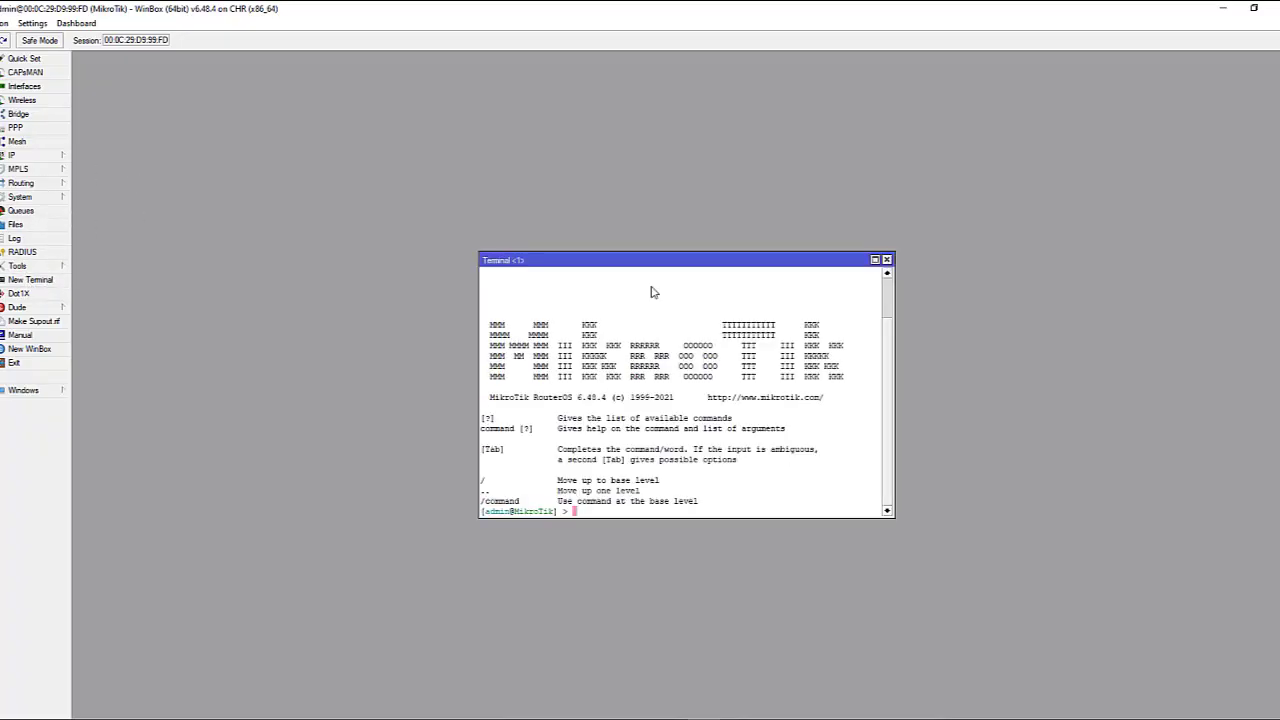
drag(622, 260, 478, 153)
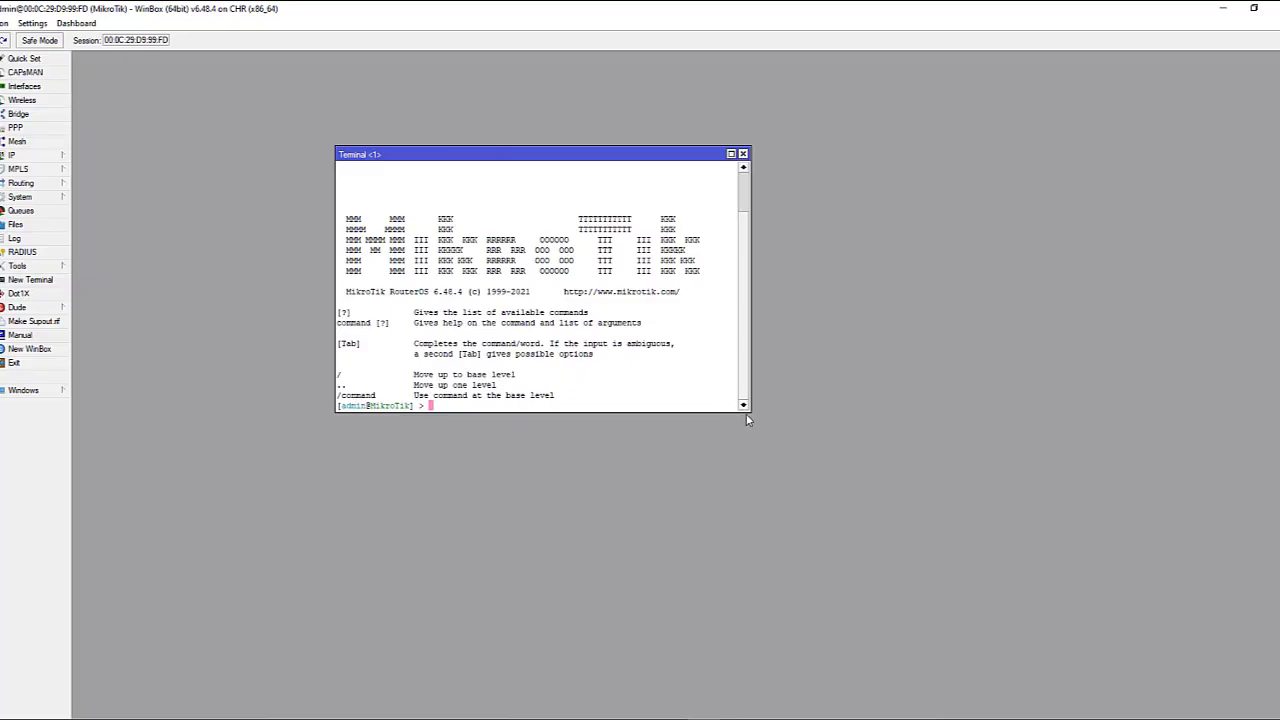
drag(749, 413, 904, 523)
Step: Run 'interface ethernet print' to list ether1 and ether2 with their MAC addresses
key(Return)
key(Return)
key(Return)
key(Return)
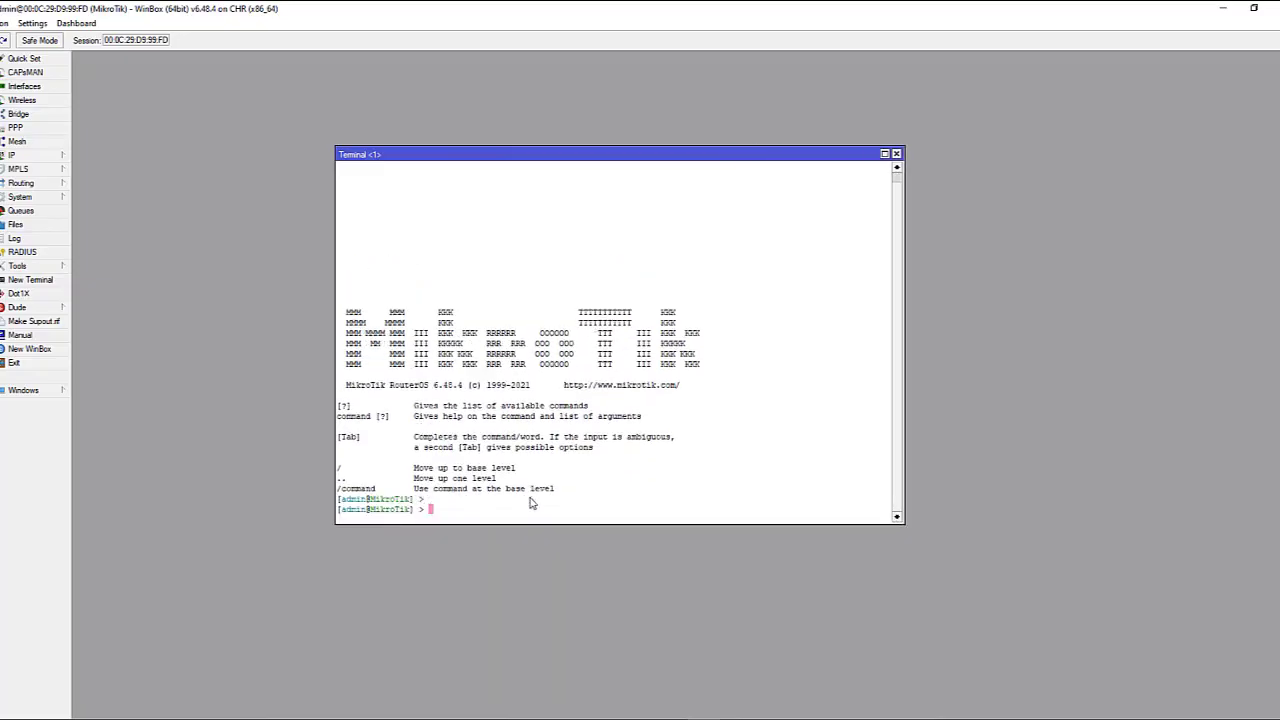
key(Return)
key(Return)
key(Return)
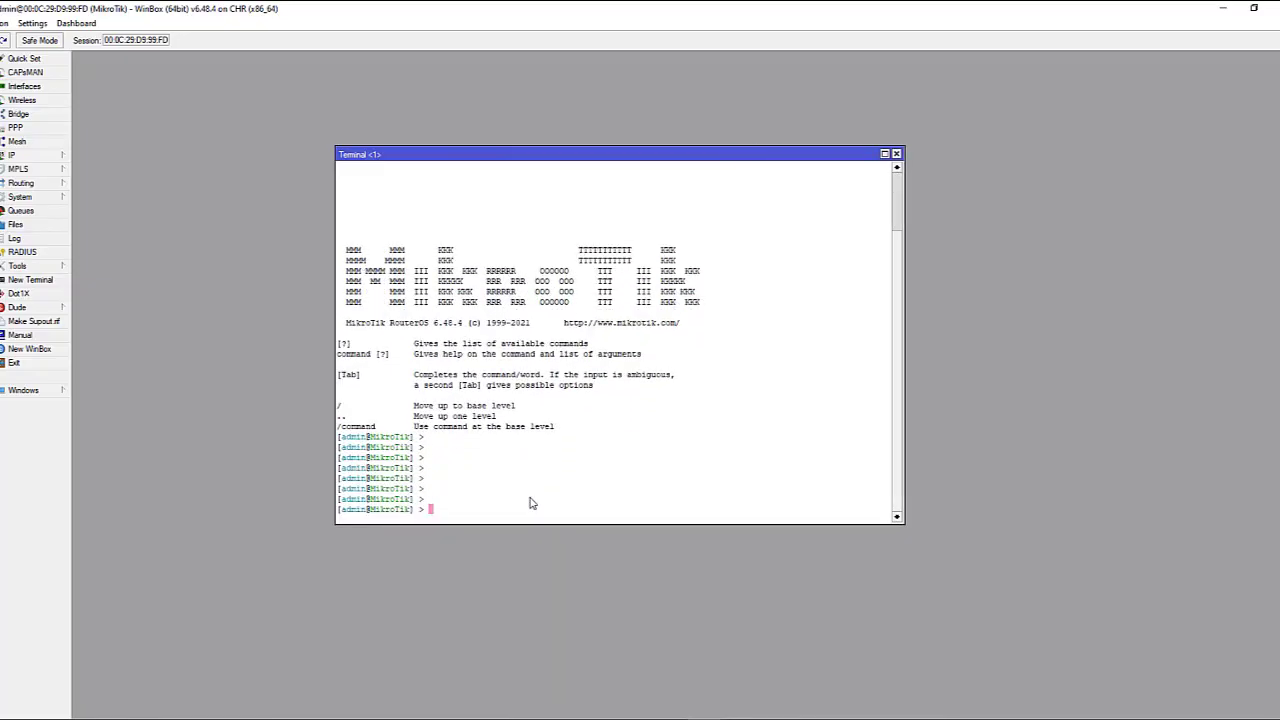
text(int)
key(Tab)
text(eth)
key(Tab)
text(aaaaa)
key(BackSpace)
key(BackSpace)
key(BackSpace)
key(BackSpace)
key(BackSpace)
text(print)
key(Return)
key(Return)
key(Return)
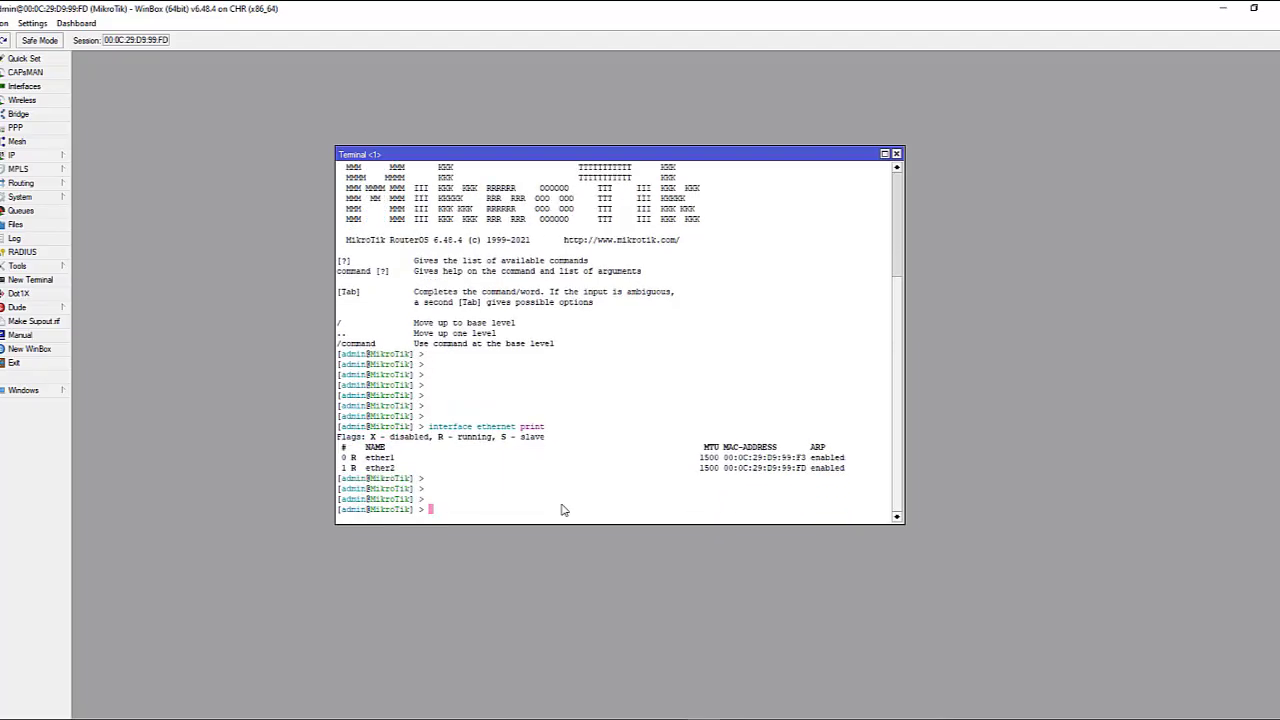
key(Return)
key(Return)
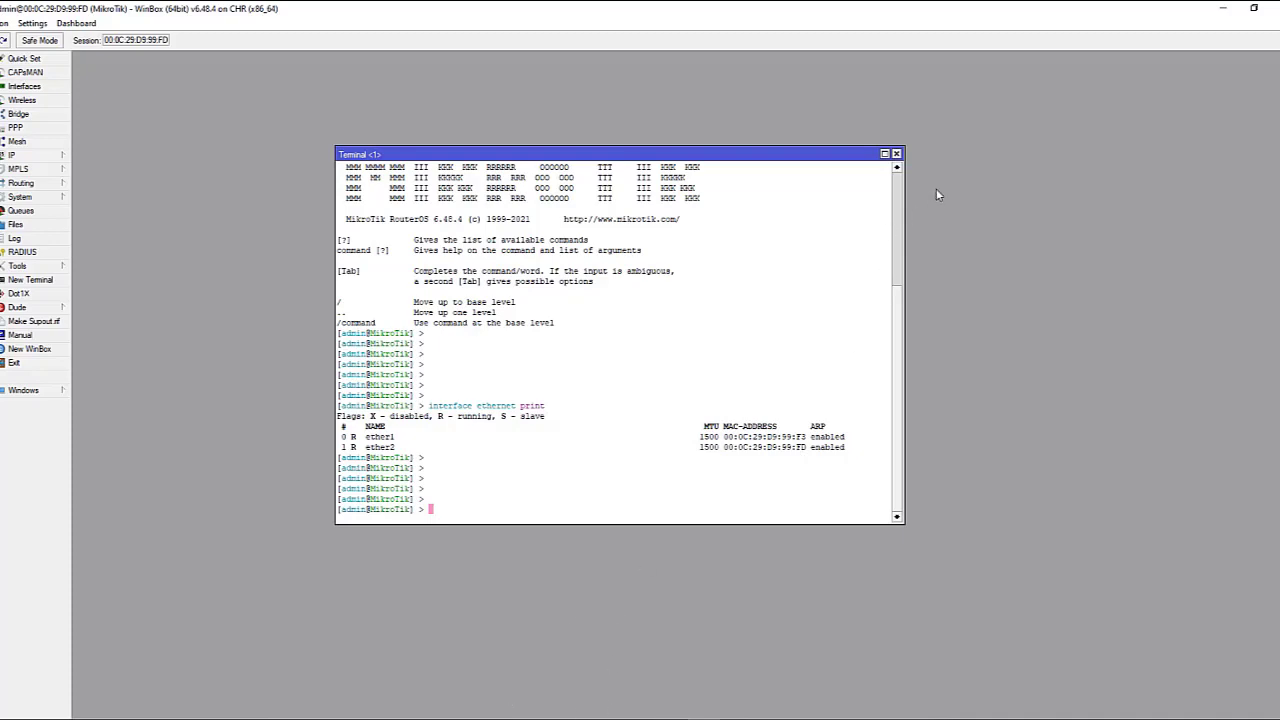
Step: Close the terminal and router session, then relaunch WinBox and select the router's MAC address
click(896, 153)
click(1273, 8)
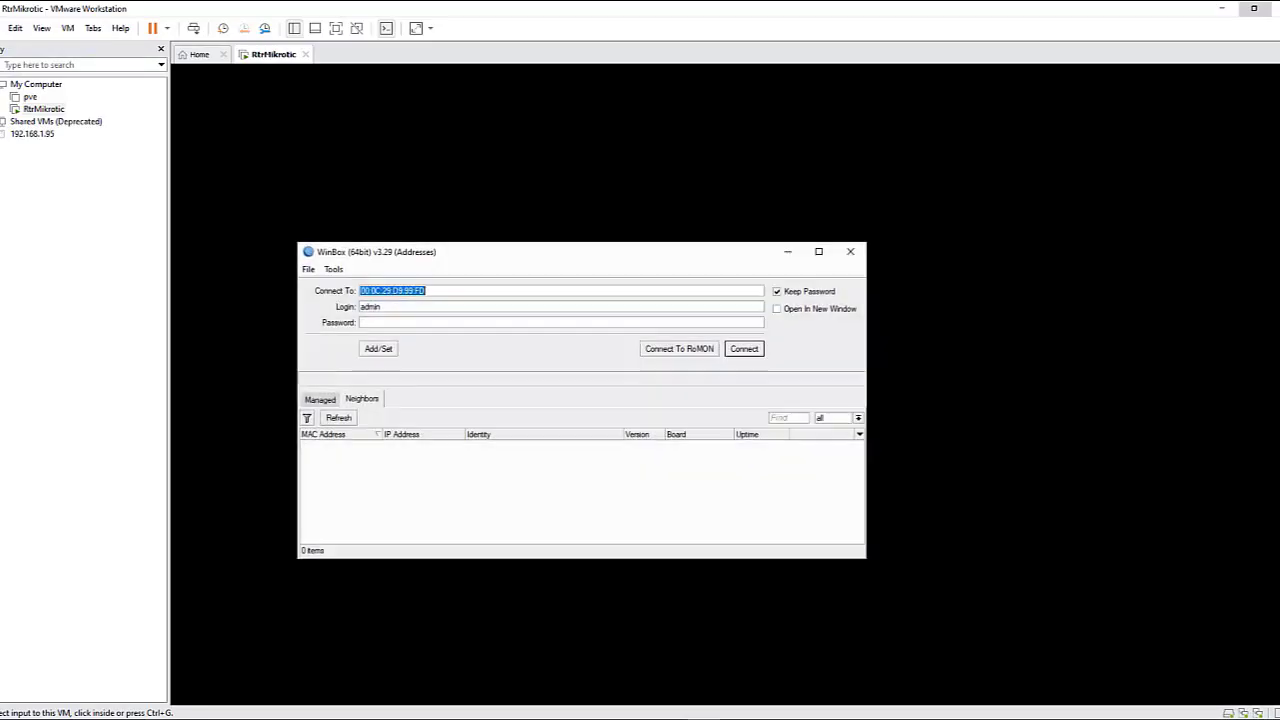
click(452, 293)
double_click(383, 289)
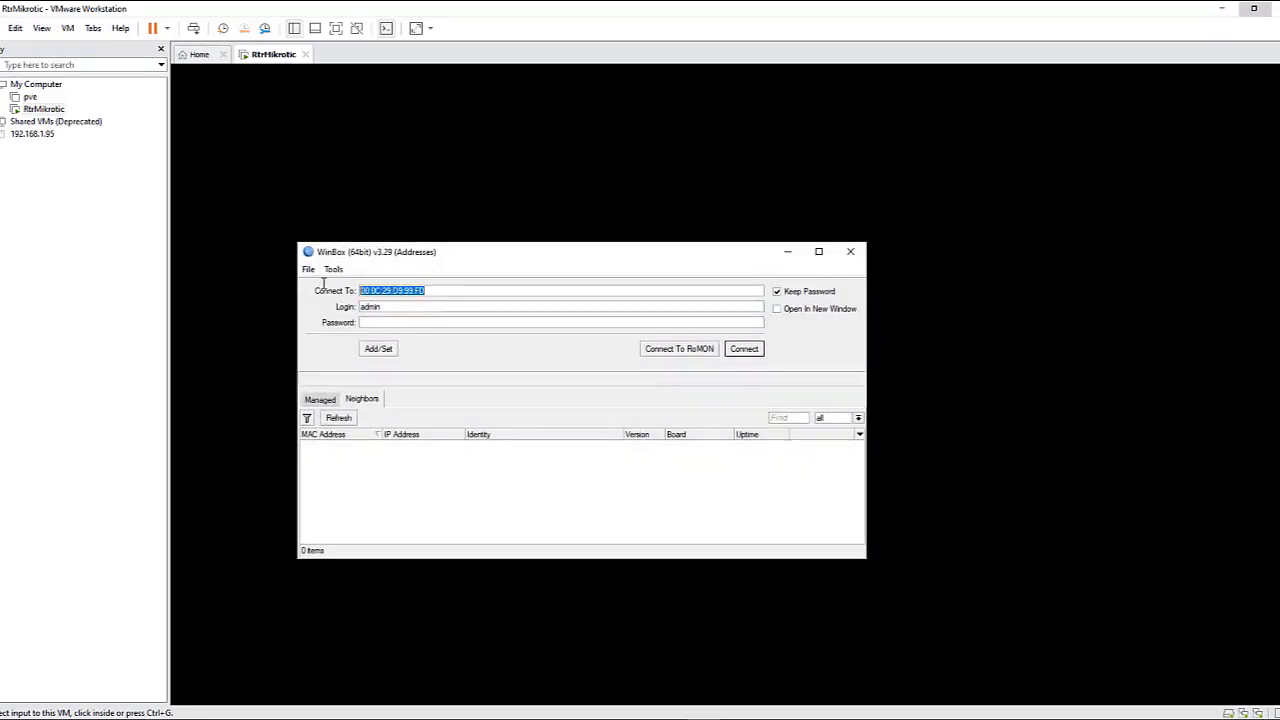